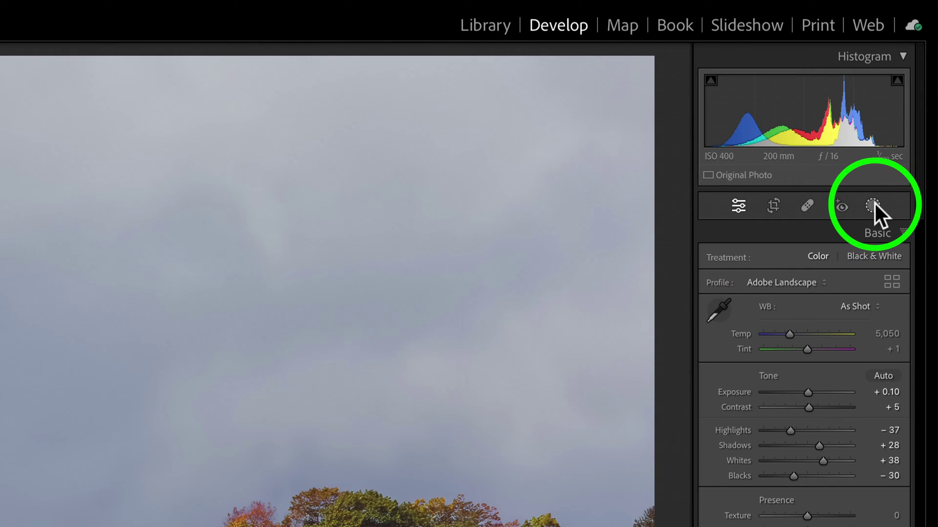
- Visit Masking, then return to Edit to bring up the Adaptive: Sky presets, previewing Blue Drama
{"action": "left_click", "coordinate": [873, 204]}
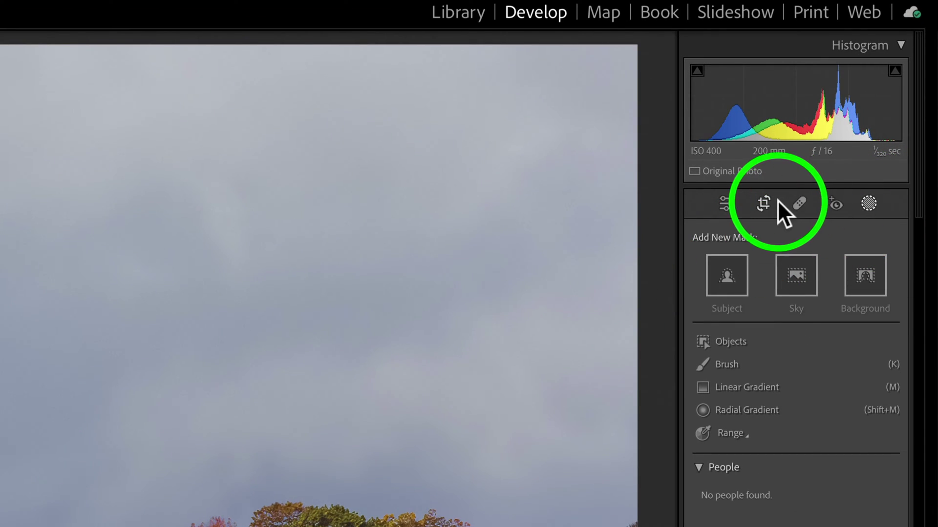
{"action": "left_click", "coordinate": [726, 205]}
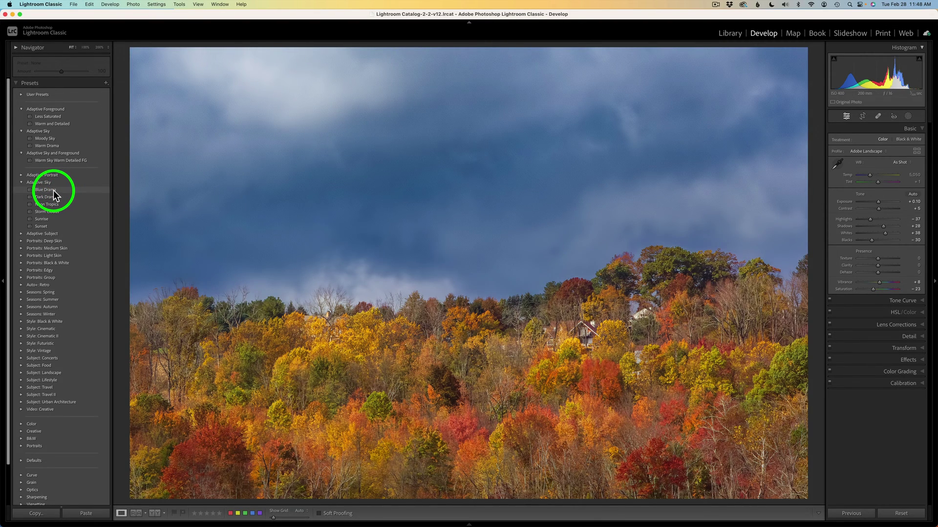
- Apply the Adaptive: Sky Blue Drama preset and raise its Amount to 130
{"action": "left_click", "coordinate": [53, 191]}
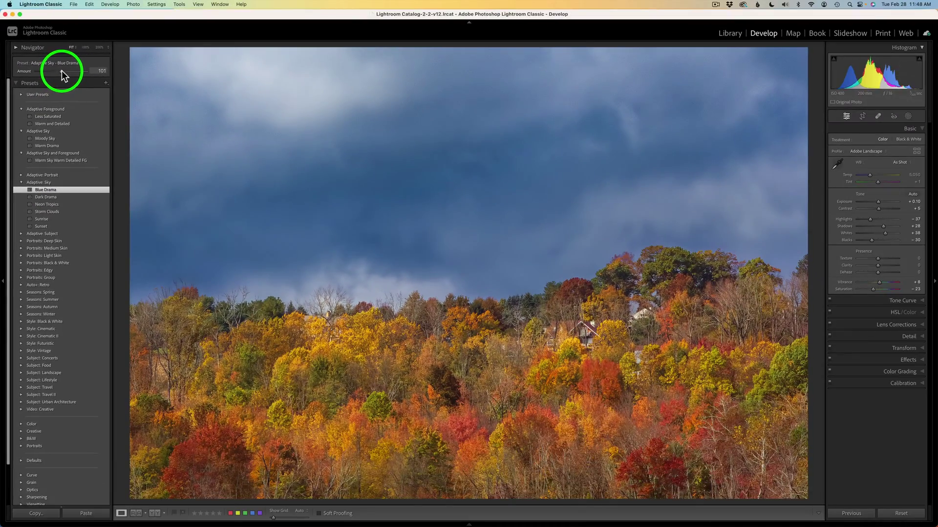
{"action": "left_click_drag", "start_coordinate": [147, 122], "coordinate": [185, 124]}
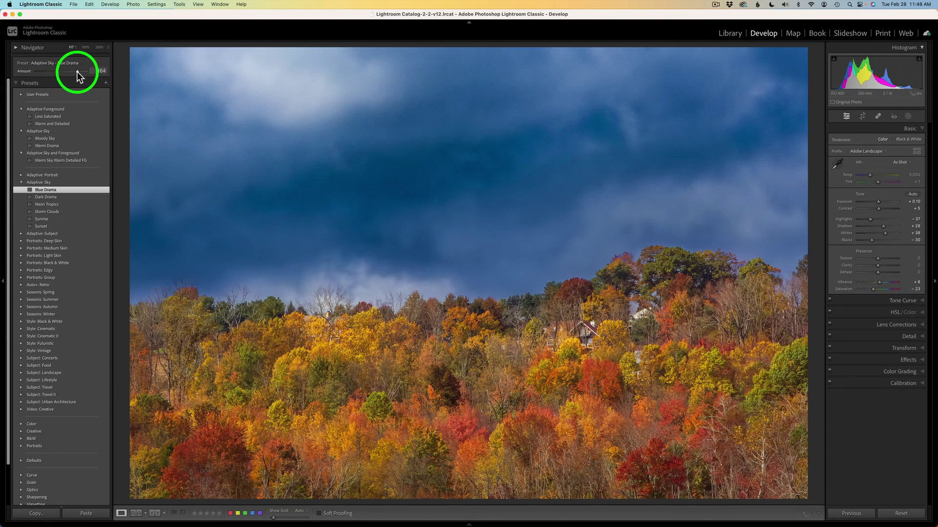
{"action": "mouse_move", "coordinate": [77, 71]}
{"action": "left_mouse_down"}
{"action": "mouse_move", "coordinate": [33, 71]}
{"action": "mouse_move", "coordinate": [68, 72]}
{"action": "left_mouse_up"}
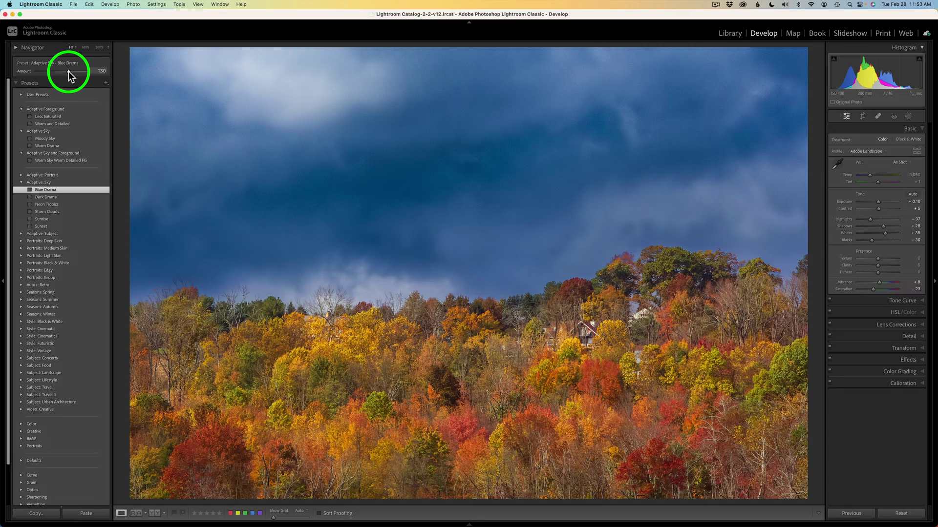
- Reset the preset Amount to 100 and select the Blue Drama mask in Masking
{"action": "double_click", "coordinate": [24, 72]}
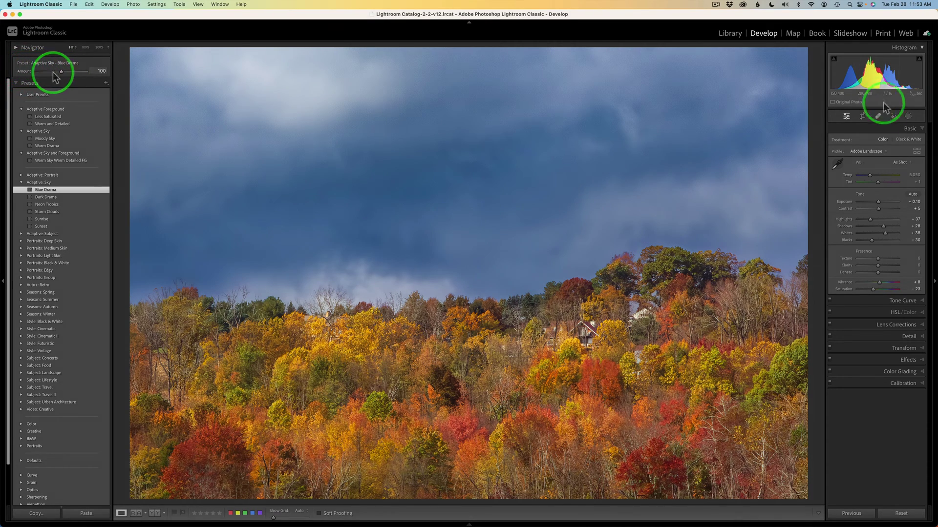
{"action": "left_click", "coordinate": [907, 118]}
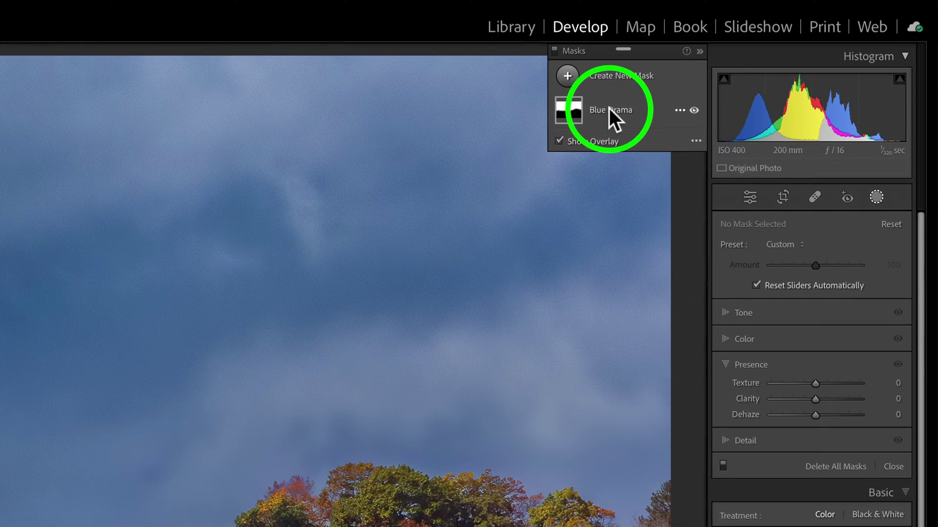
{"action": "left_click", "coordinate": [608, 108]}
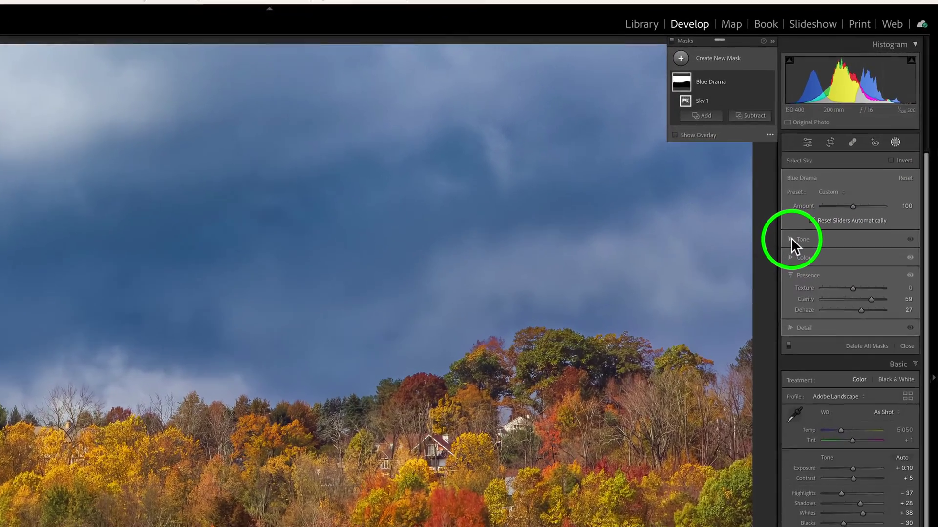
- Inspect the Blue Drama mask's Tone, Color and Presence sections, leaving its Amount at 100
{"action": "left_click", "coordinate": [835, 185]}
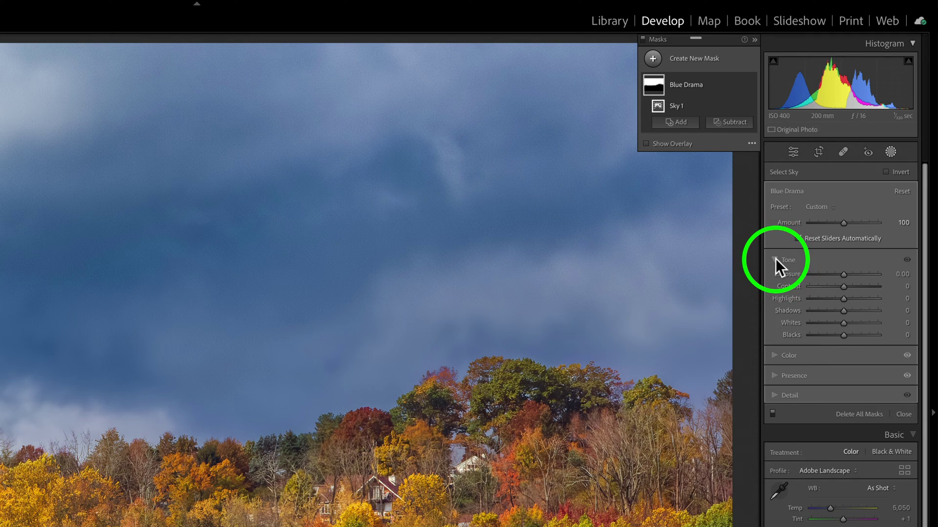
{"action": "left_click", "coordinate": [775, 259]}
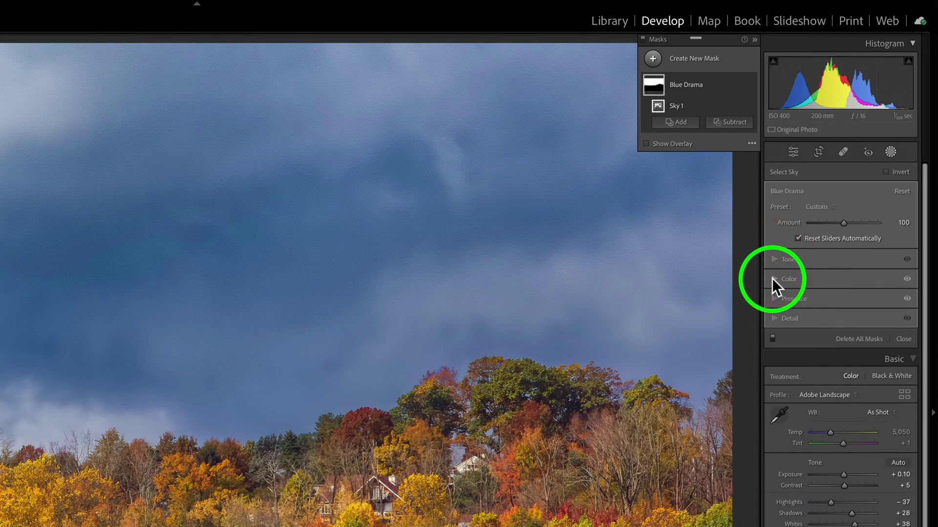
{"action": "left_click", "coordinate": [771, 277]}
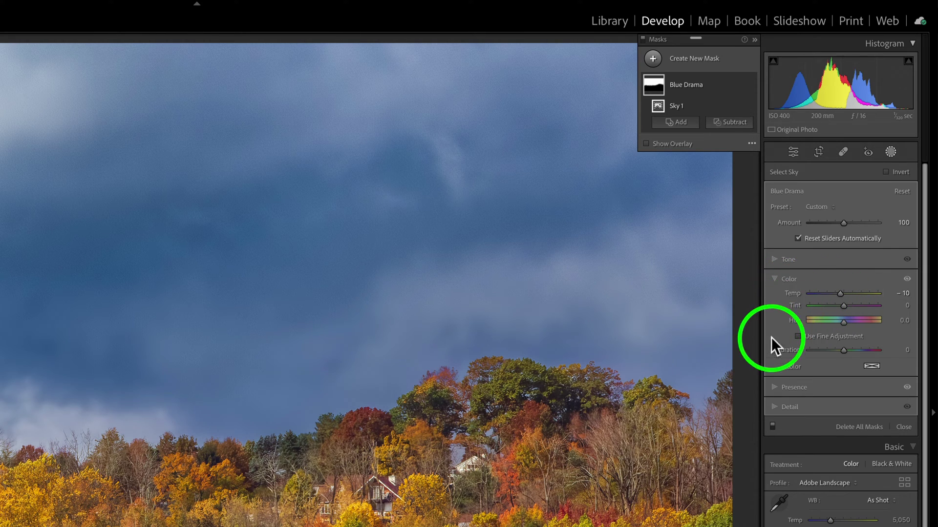
{"action": "left_click", "coordinate": [775, 385]}
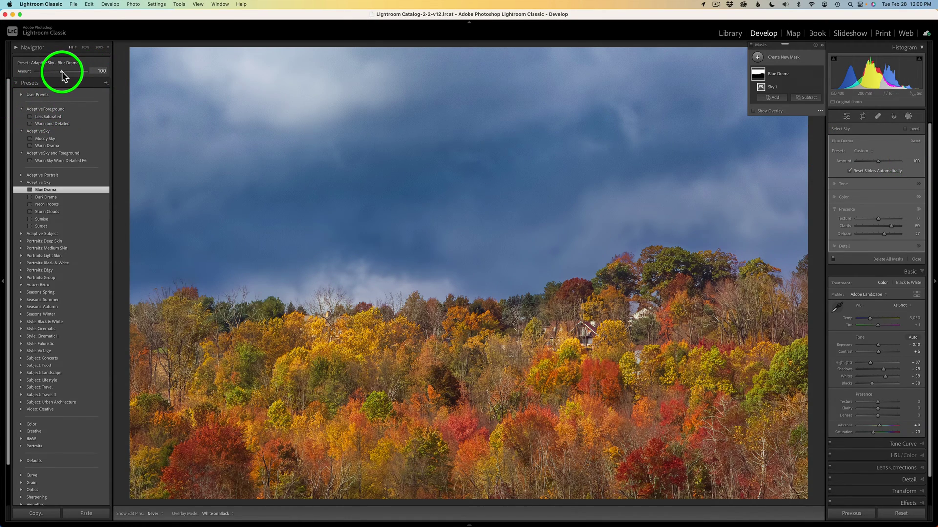
{"action": "left_click_drag", "start_coordinate": [62, 72], "coordinate": [73, 71]}
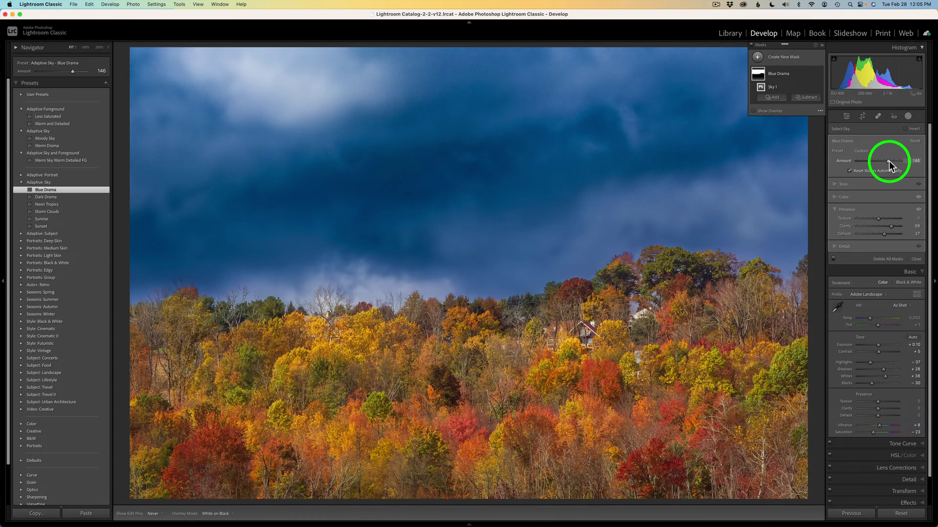
{"action": "double_click", "coordinate": [889, 161]}
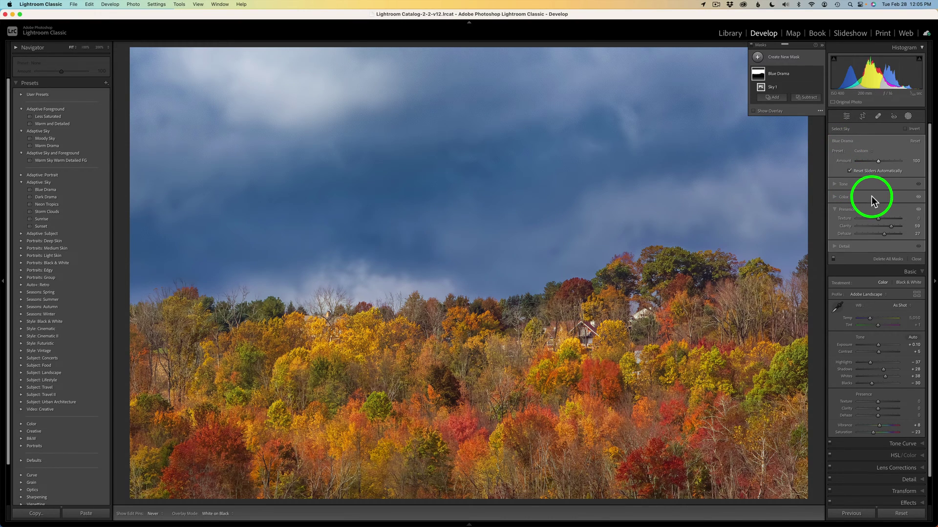
- Lower the sky mask's Exposure to about -0.5 and cool its Temp to a negative value
{"action": "left_click", "coordinate": [834, 184]}
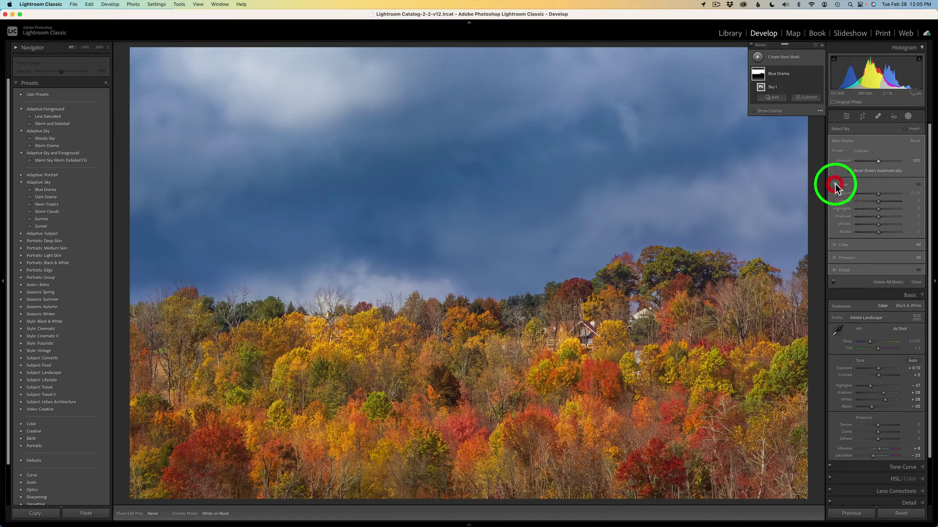
{"action": "left_click_drag", "start_coordinate": [878, 193], "coordinate": [875, 193]}
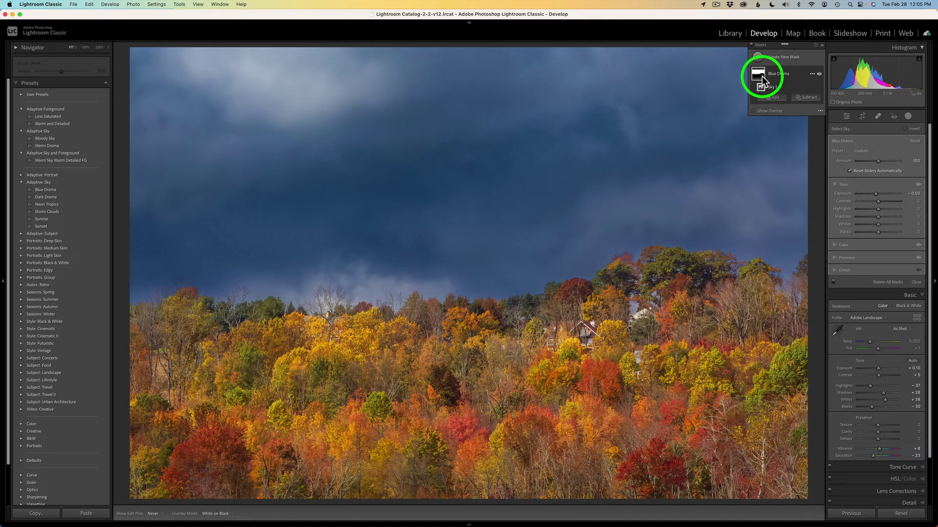
{"action": "mouse_move", "coordinate": [760, 75]}
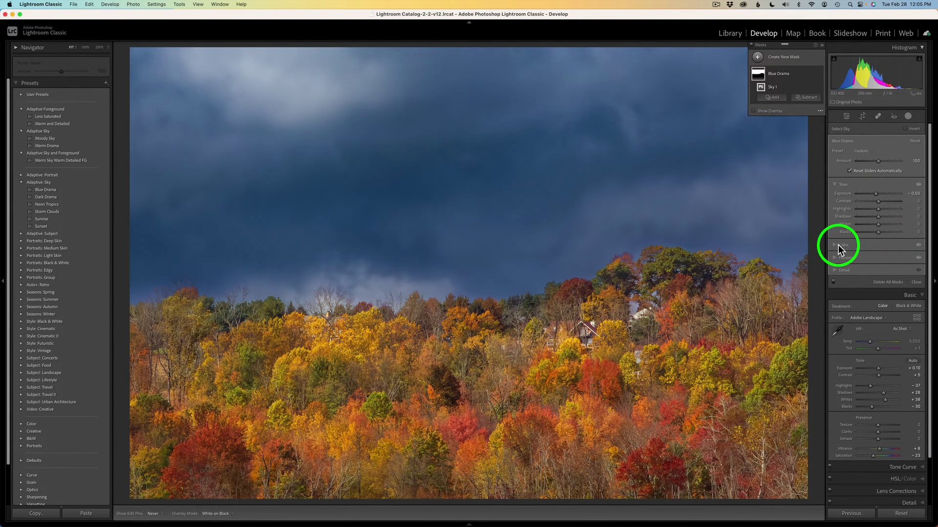
{"action": "left_click", "coordinate": [835, 244]}
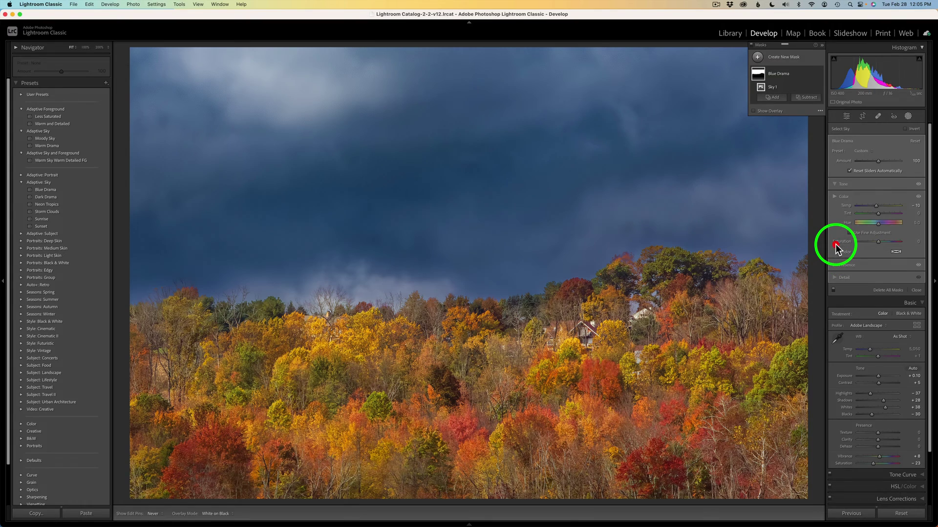
{"action": "left_click_drag", "start_coordinate": [876, 205], "coordinate": [875, 205]}
{"action": "left_click", "coordinate": [875, 206]}
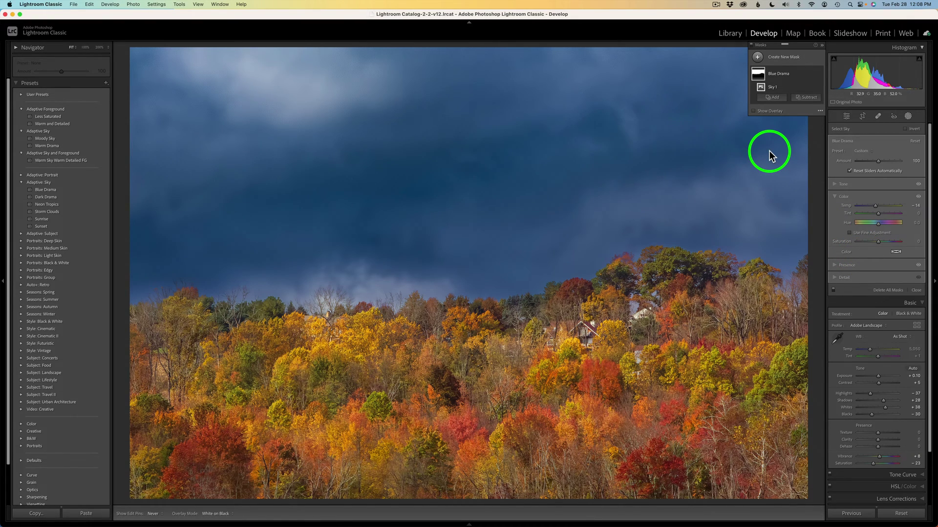
{"action": "mouse_move", "coordinate": [806, 86]}
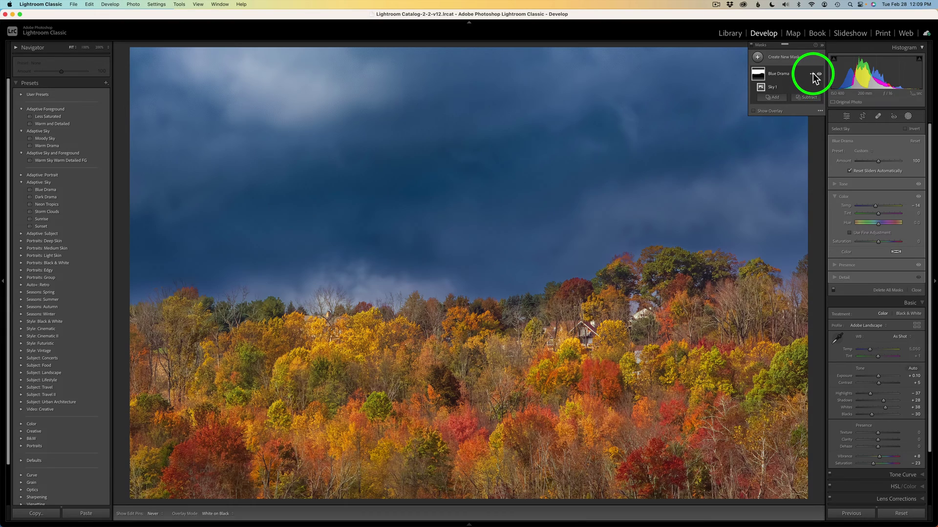
- Delete all masks from the Blue Drama mask menu and return to the Edit panel
{"action": "left_click", "coordinate": [812, 75]}
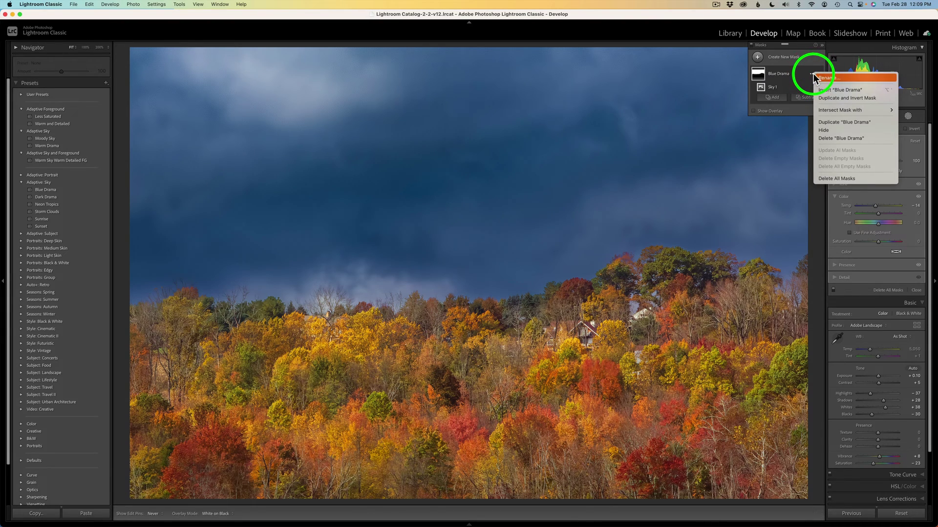
{"action": "left_click", "coordinate": [833, 179]}
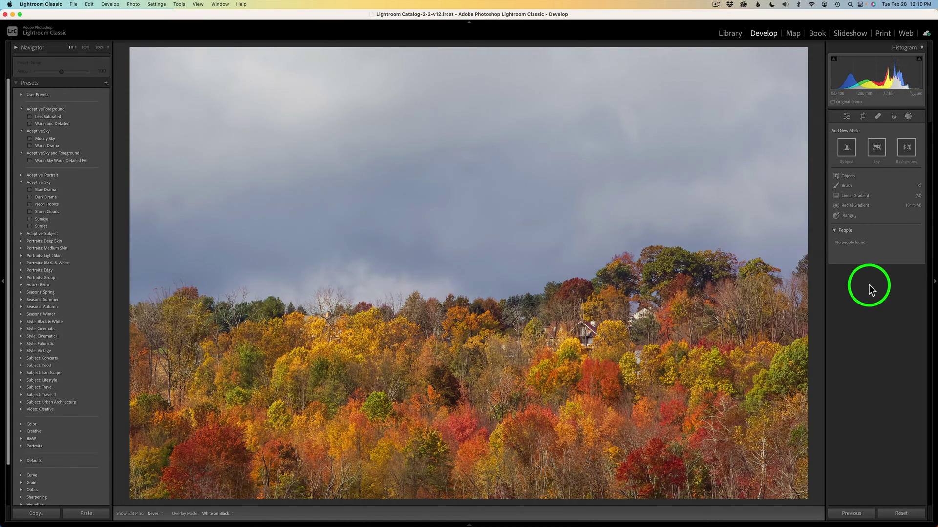
{"action": "left_click", "coordinate": [847, 117]}
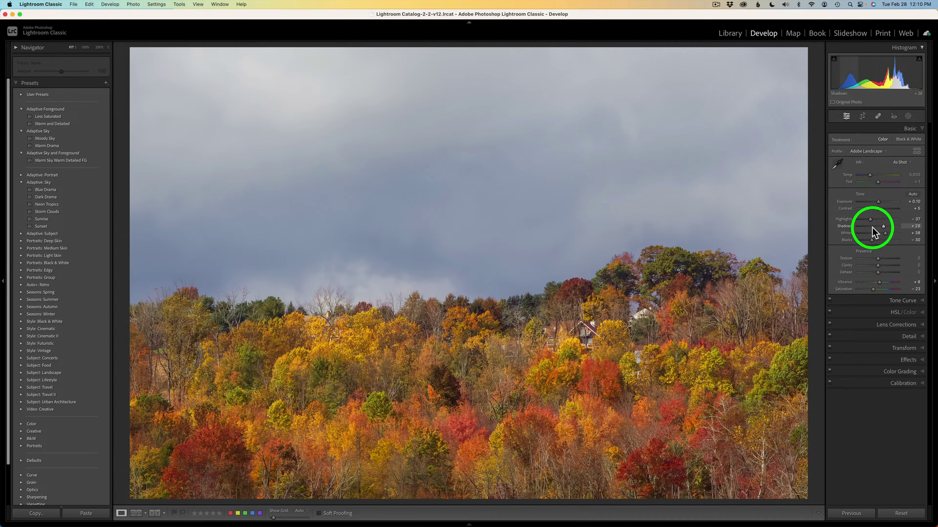
- Create a Select Sky mask, Mask 1, and check its white-on-black overlay mode
{"action": "left_click", "coordinate": [907, 117]}
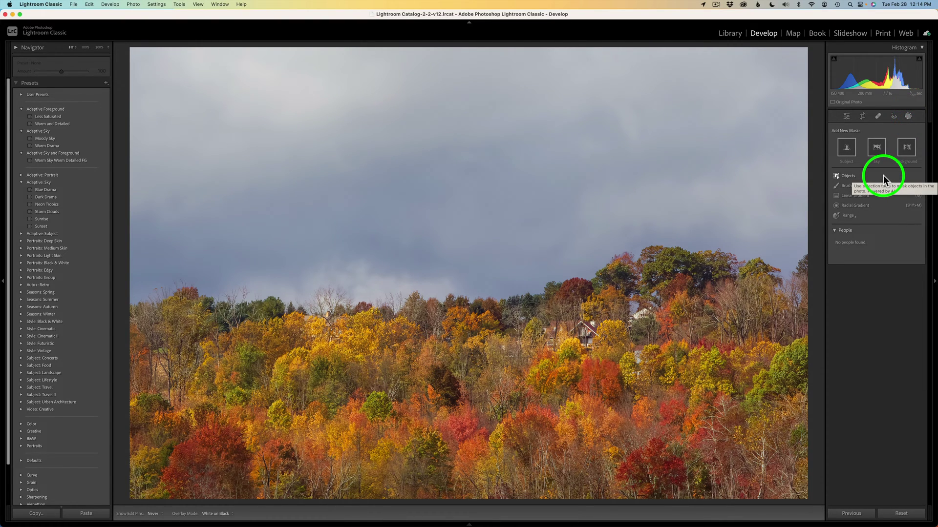
{"action": "left_click", "coordinate": [875, 147]}
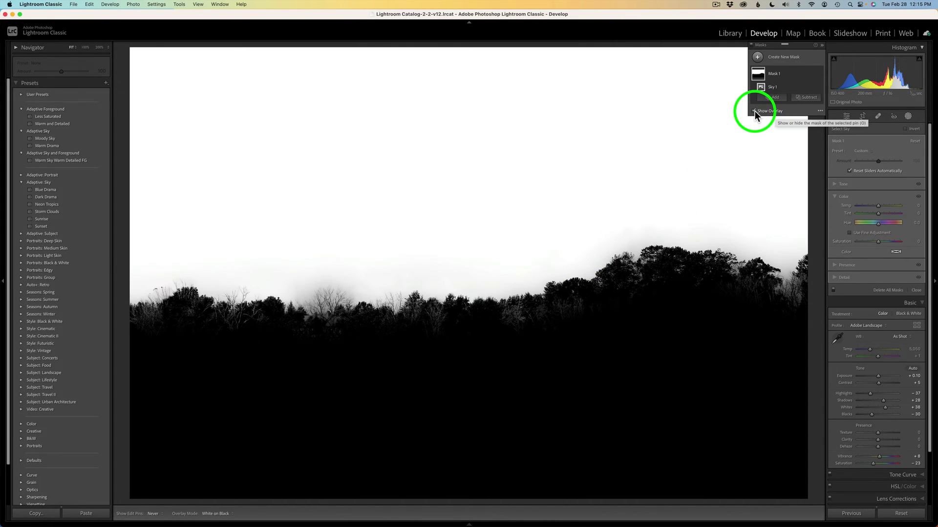
{"action": "left_click", "coordinate": [820, 112]}
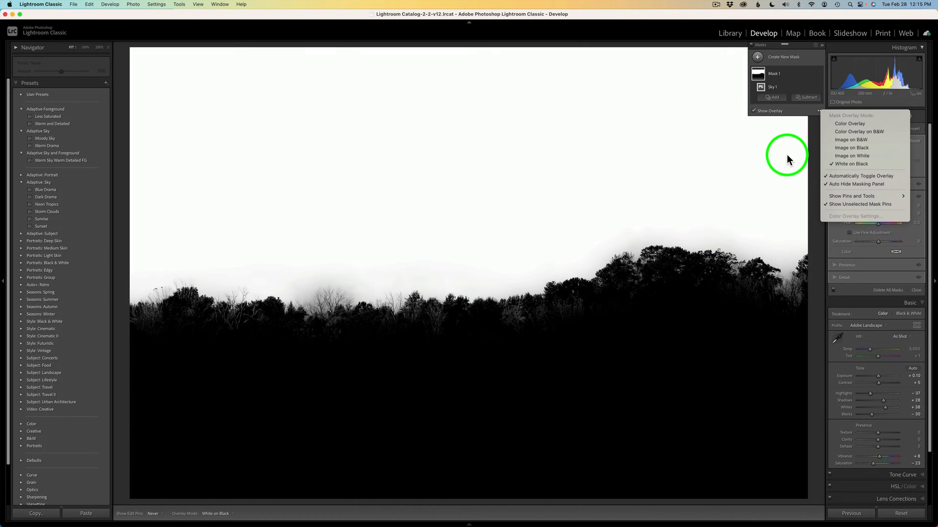
{"action": "left_click", "coordinate": [808, 146]}
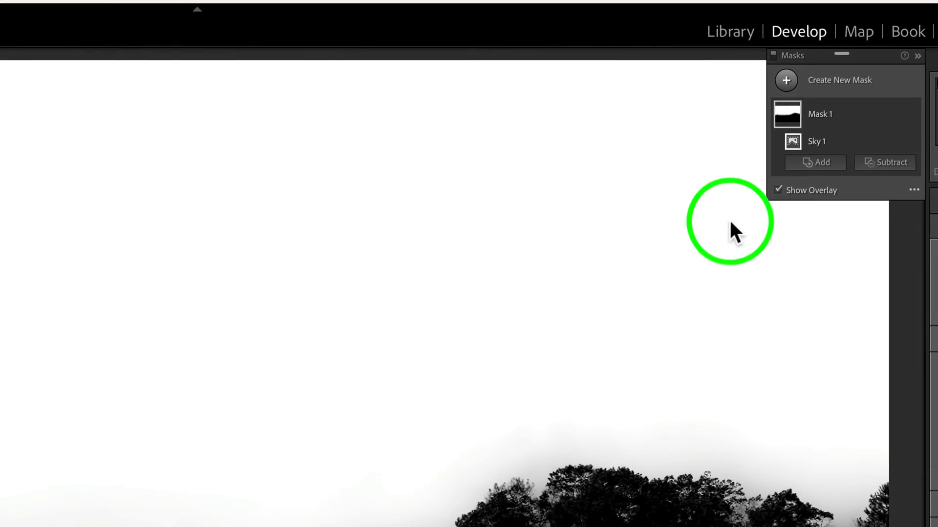
{"action": "mouse_move", "coordinate": [775, 73]}
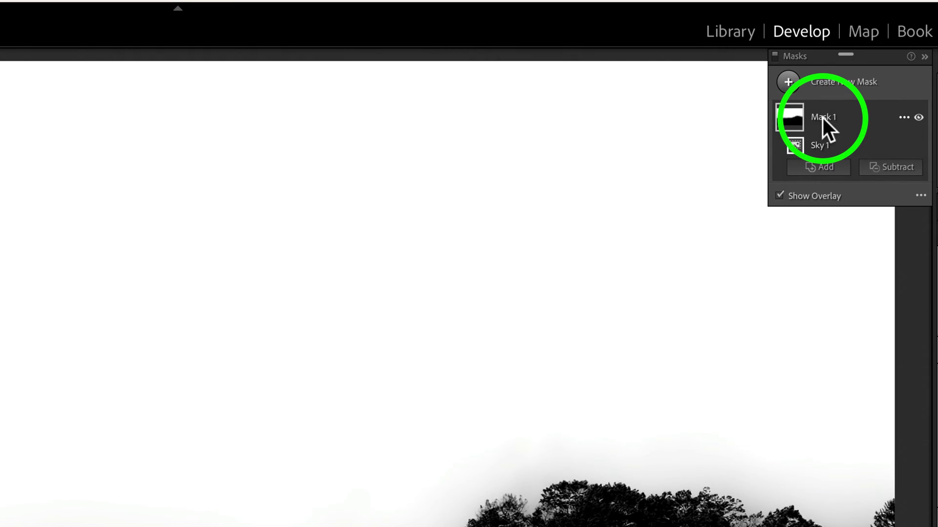
- Rename Mask 1 to 'Dramatic Sky' and confirm
{"action": "double_click", "coordinate": [822, 118]}
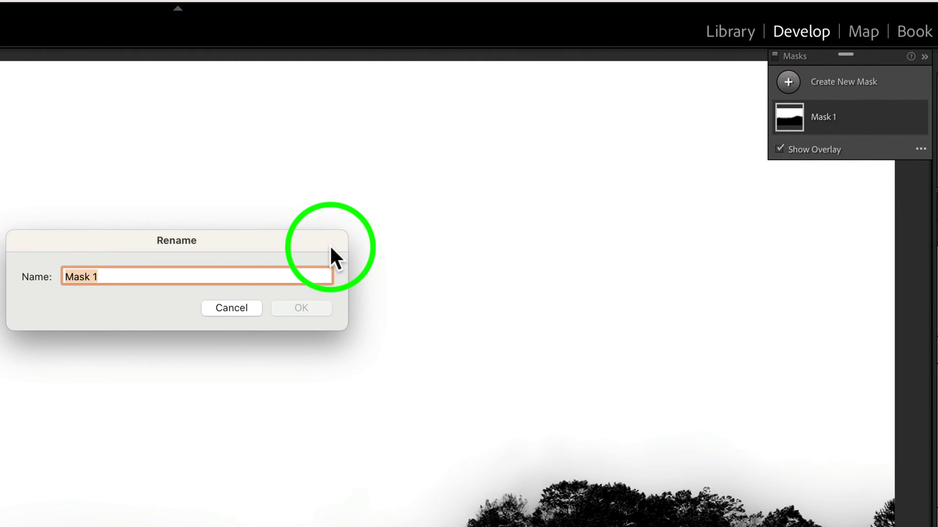
{"action": "type", "text": "Drama"}
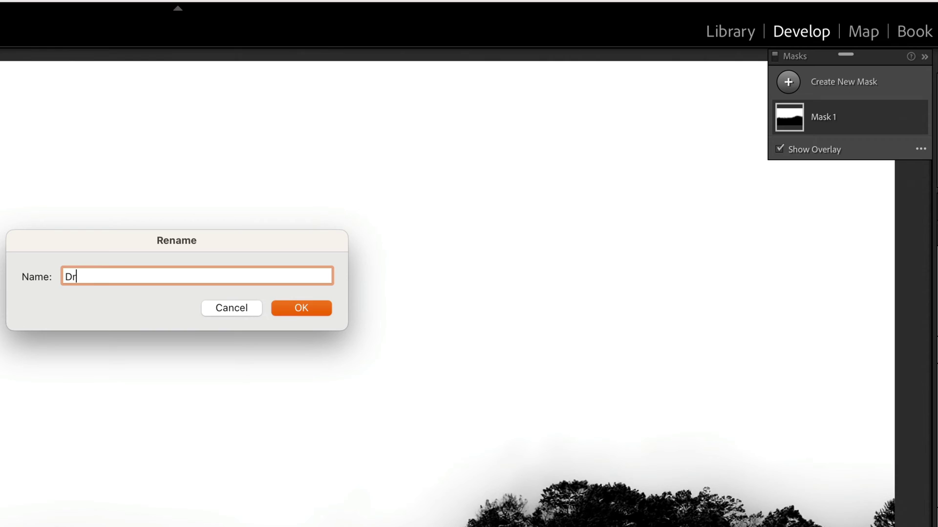
{"action": "type", "text": "tic Sky"}
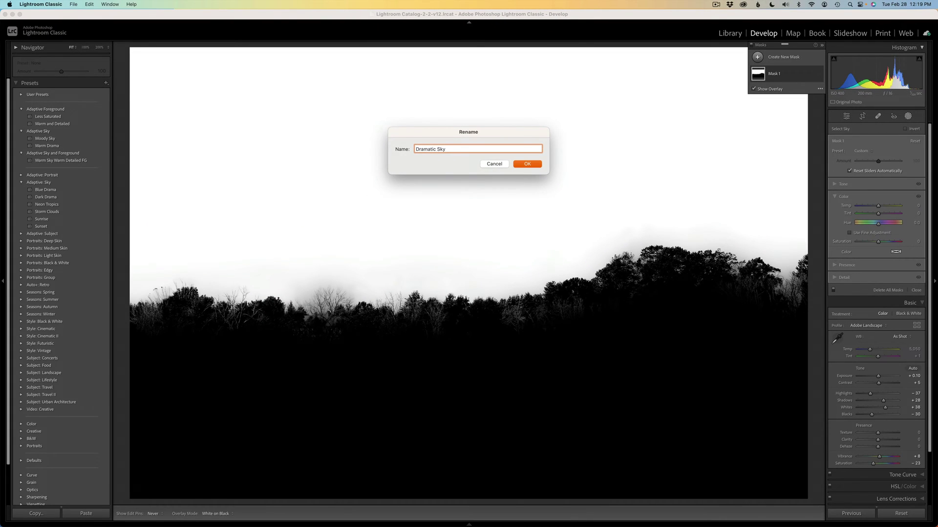
{"action": "left_click", "coordinate": [527, 163]}
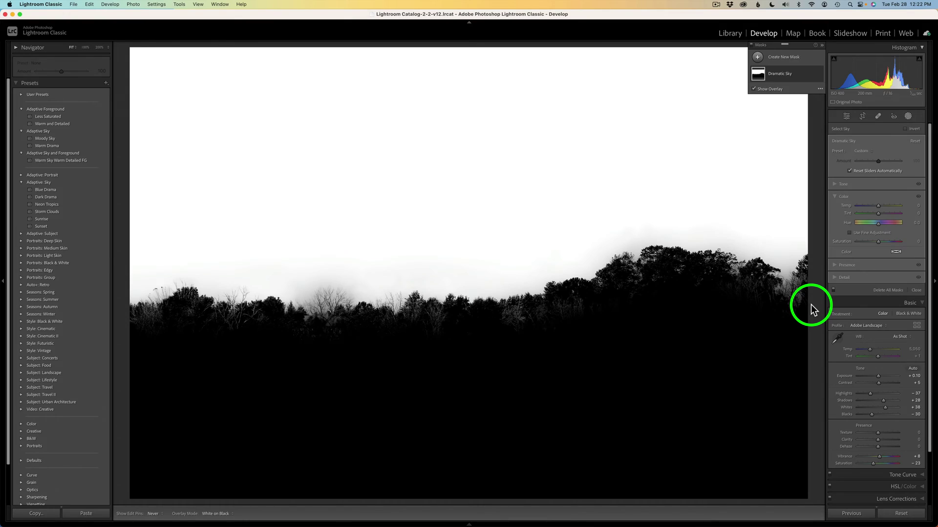
- Set the sky mask's Dehaze to 35 and Clarity to 31
{"action": "left_click", "coordinate": [864, 266]}
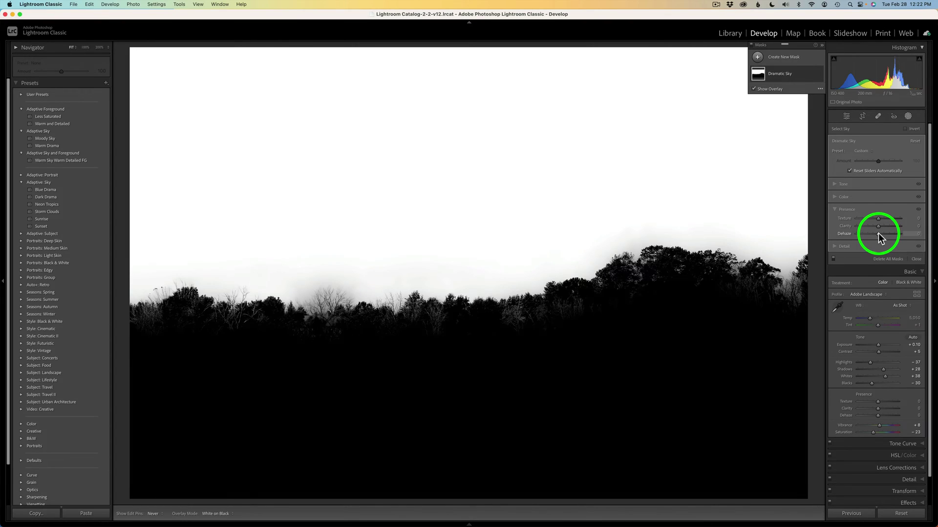
{"action": "left_click_drag", "start_coordinate": [878, 233], "coordinate": [886, 234]}
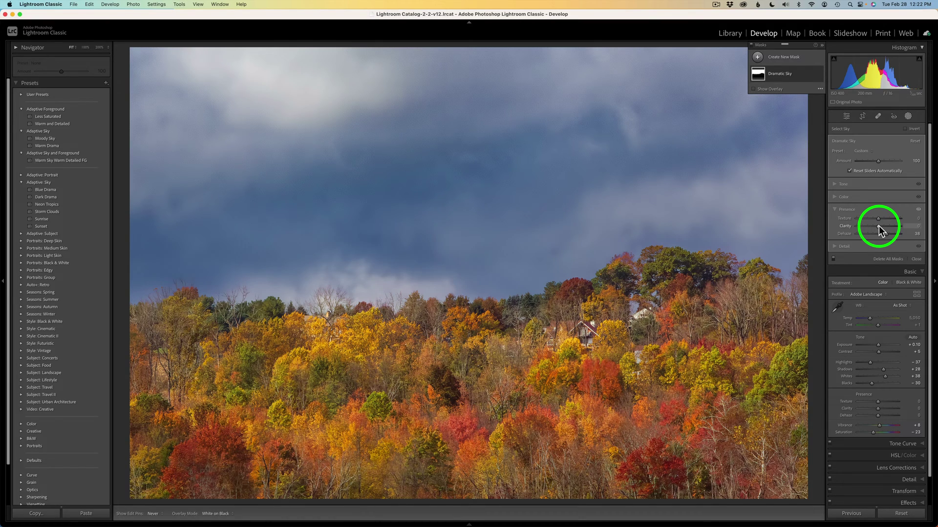
{"action": "left_click_drag", "start_coordinate": [879, 227], "coordinate": [886, 226]}
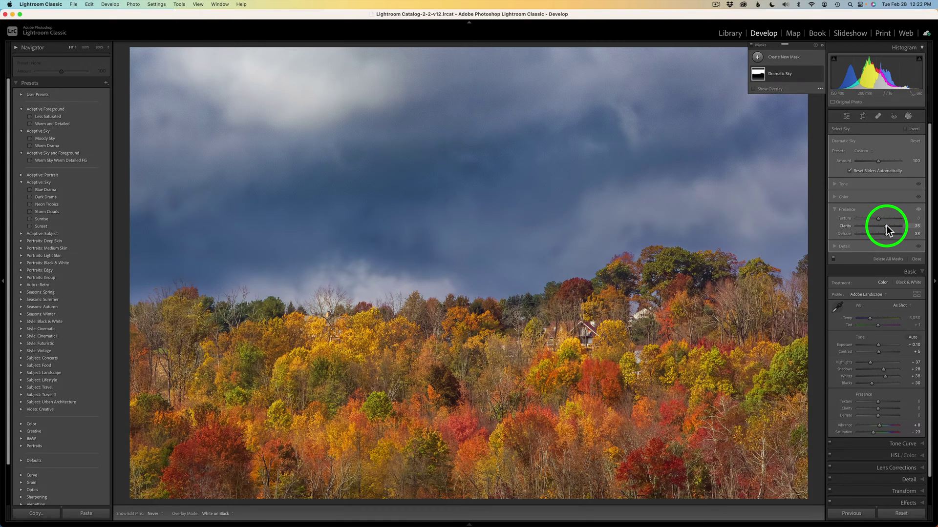
- Warm the sky mask's Temp up to 3
{"action": "left_click", "coordinate": [865, 197]}
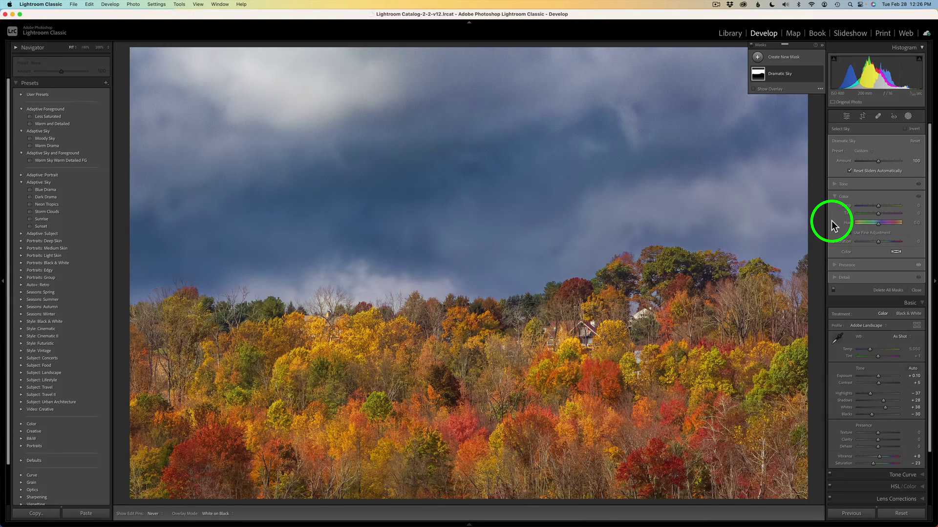
{"action": "left_click", "coordinate": [878, 205]}
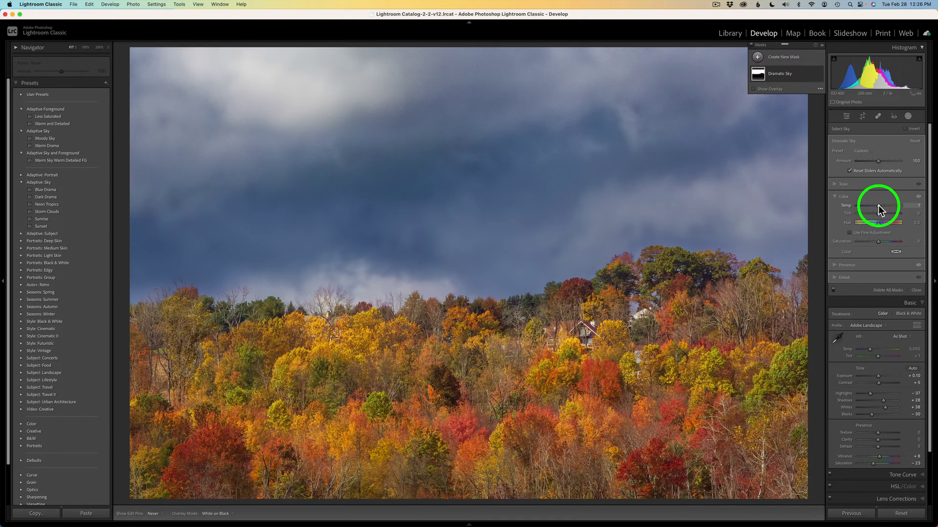
{"action": "left_click", "coordinate": [878, 205]}
{"action": "left_click", "coordinate": [878, 206]}
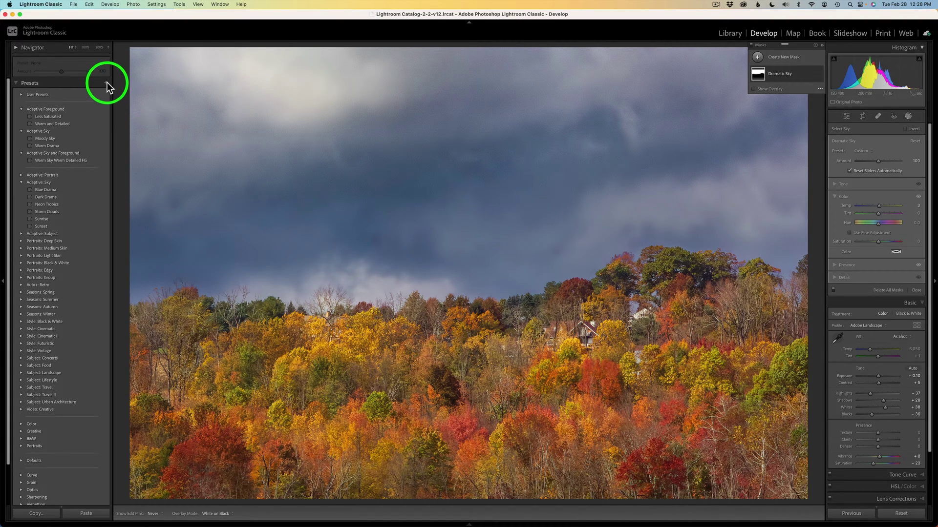
- Start a new develop preset named 'Dramatic Sky'
{"action": "left_click", "coordinate": [66, 84]}
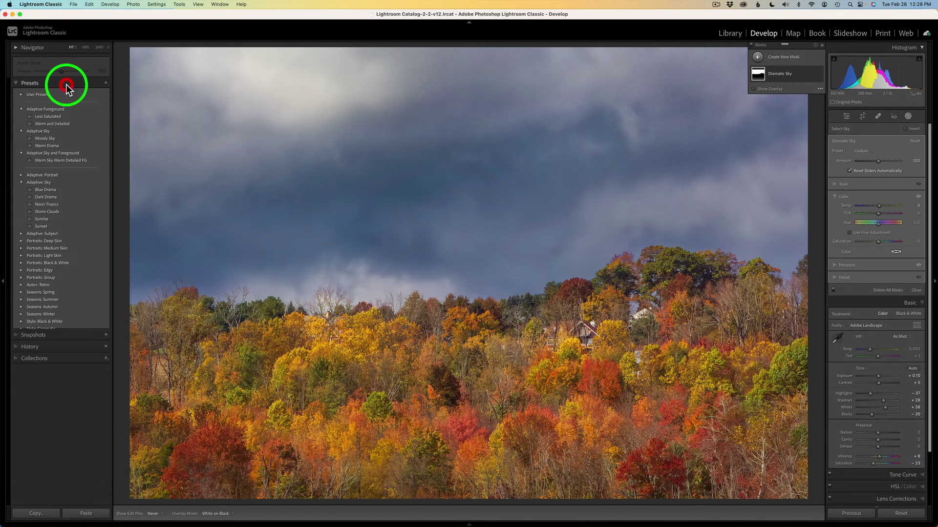
{"action": "left_click", "coordinate": [66, 84]}
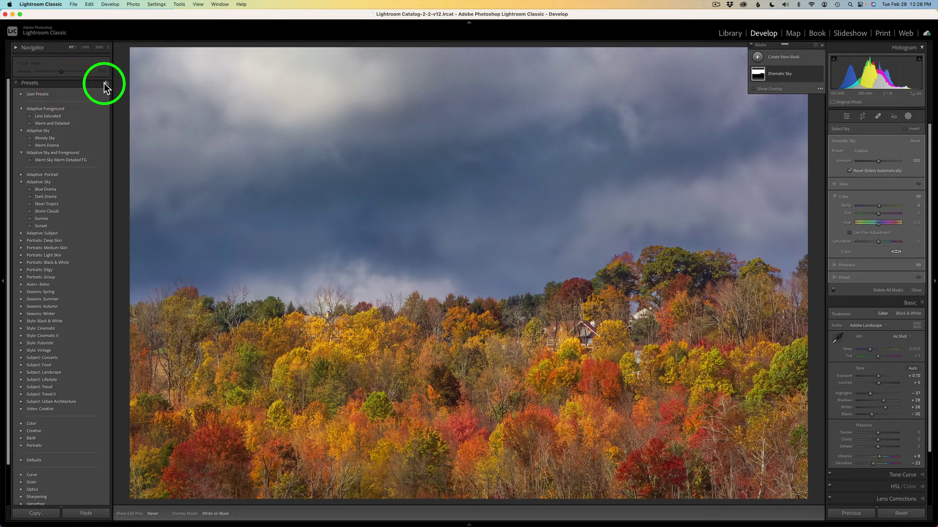
{"action": "left_click", "coordinate": [105, 83]}
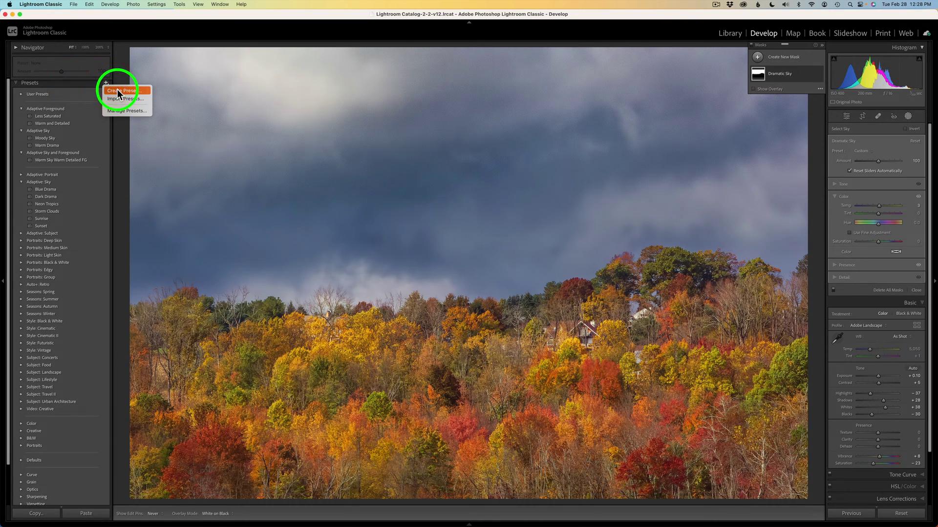
{"action": "left_click", "coordinate": [117, 90]}
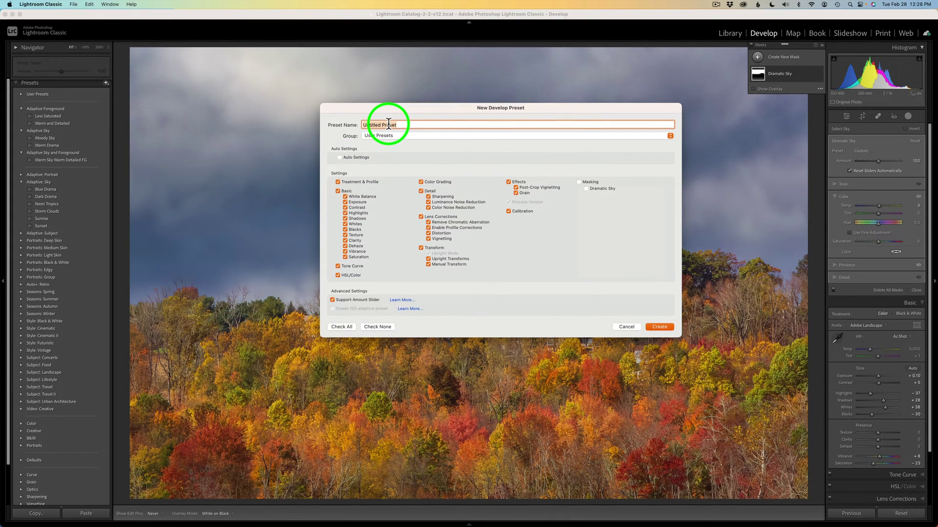
{"action": "key", "text": "BackSpace"}
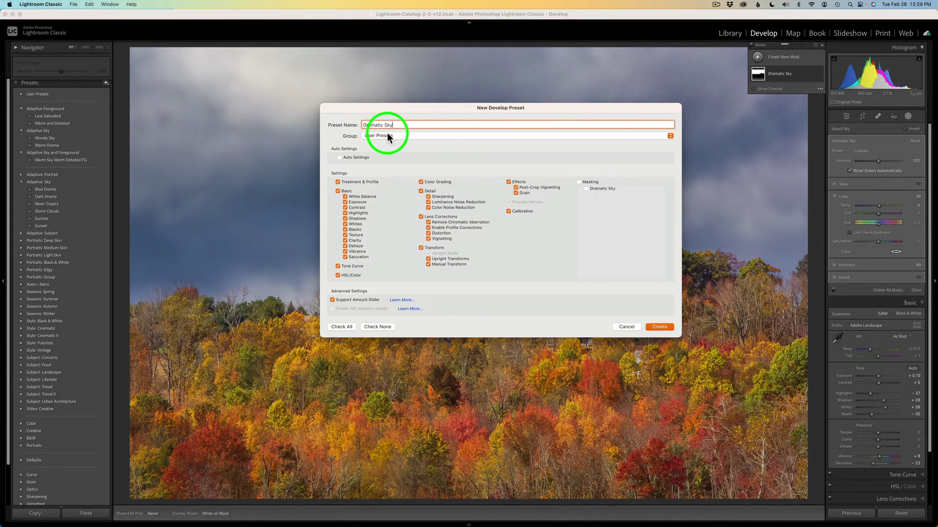
{"action": "type", "text": "Dramatic Sky"}
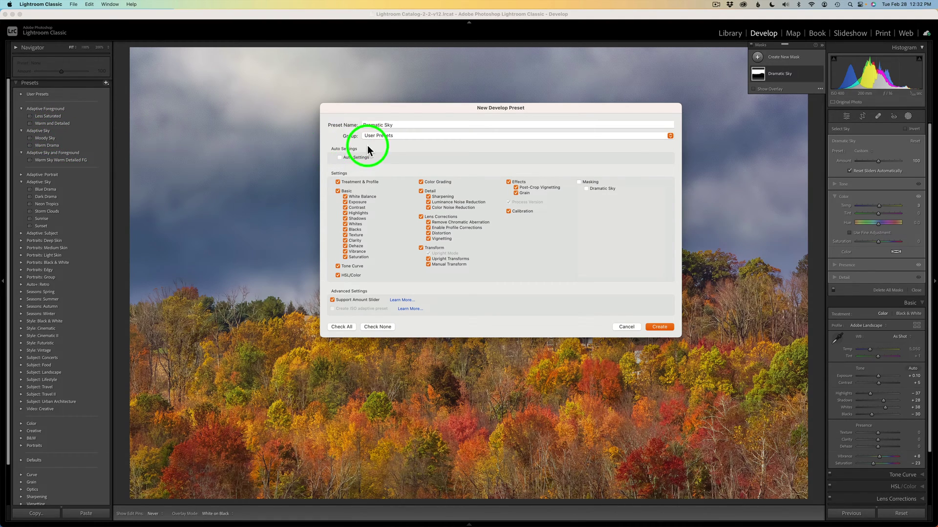
- Put the preset in the Adaptive Sky group with only Masking checked, and create it
{"action": "left_click", "coordinate": [671, 136]}
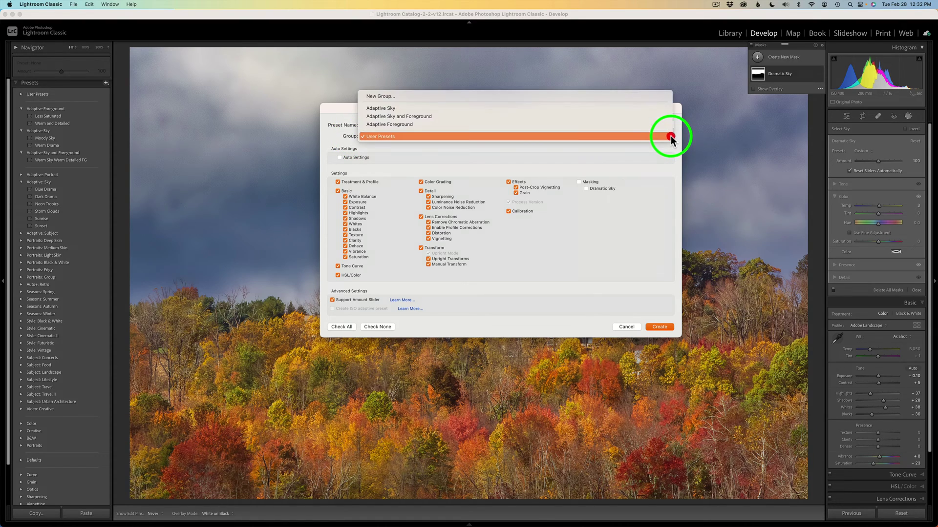
{"action": "left_click", "coordinate": [396, 109]}
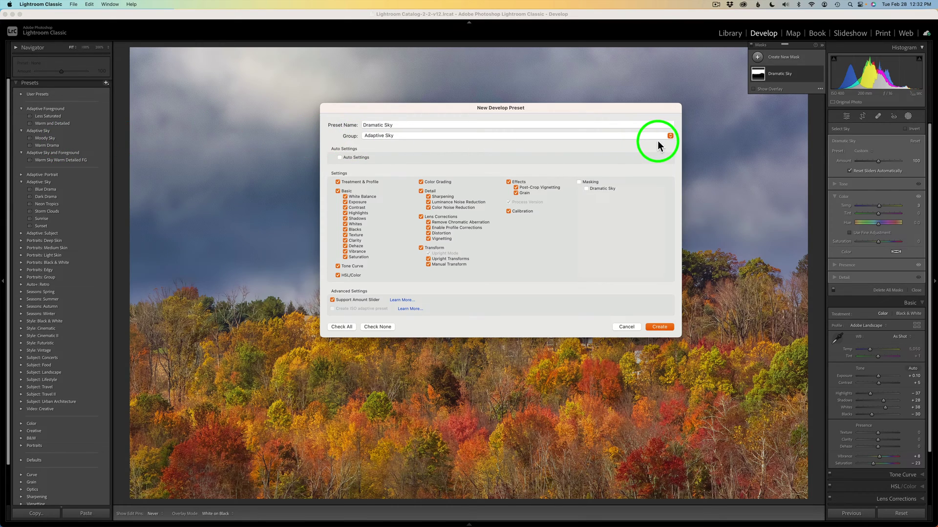
{"action": "left_click", "coordinate": [670, 135]}
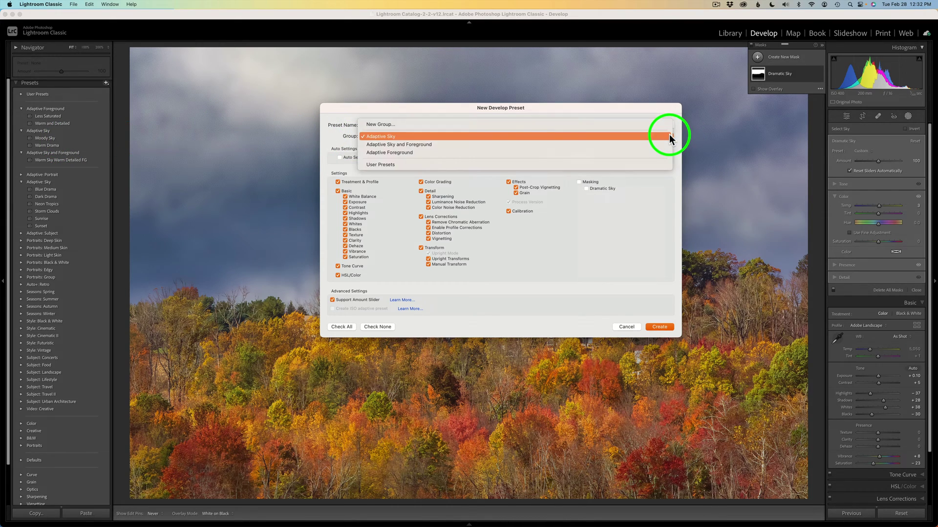
{"action": "left_click", "coordinate": [457, 107]}
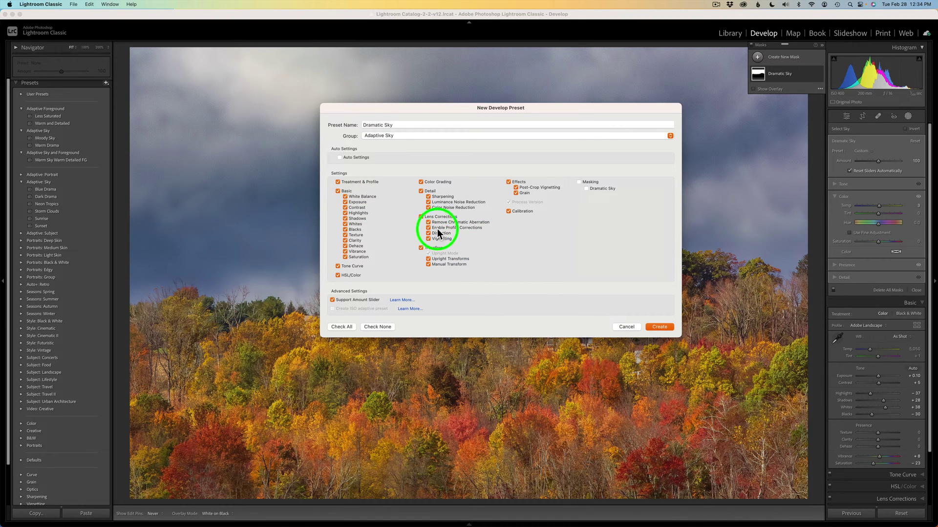
{"action": "left_click", "coordinate": [381, 326]}
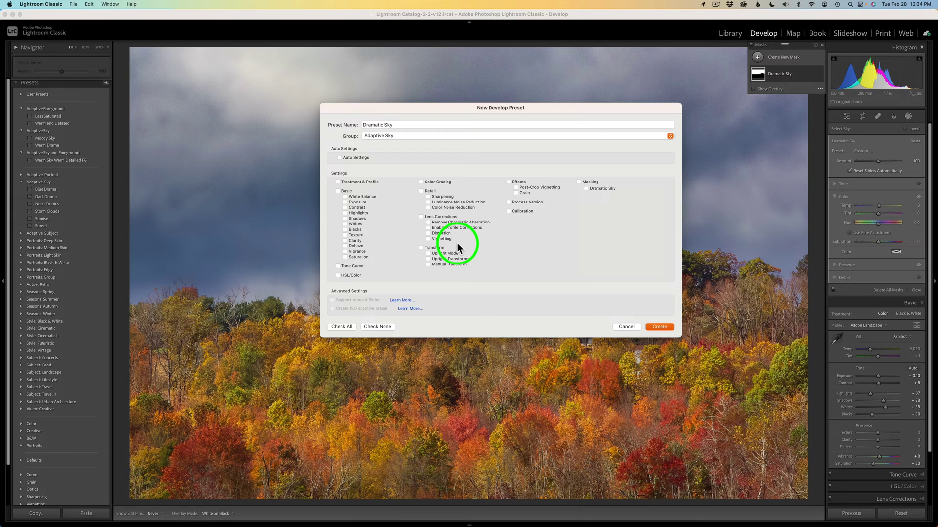
{"action": "left_click", "coordinate": [578, 182]}
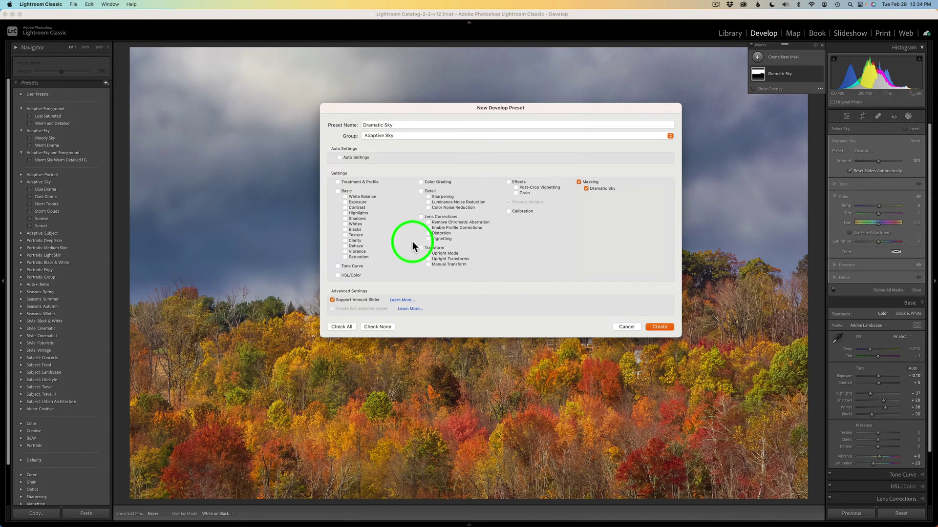
{"action": "left_click", "coordinate": [657, 326]}
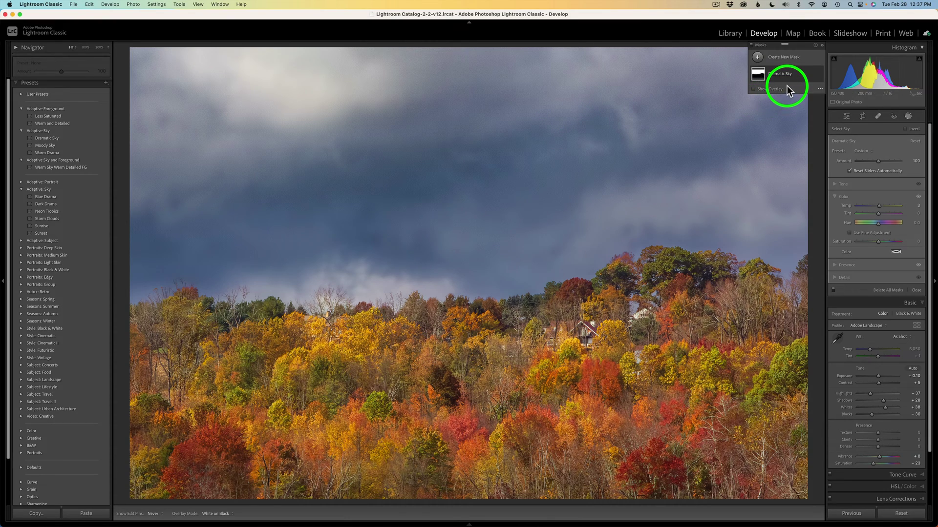
- Delete all masks, apply the Dramatic Sky preset, and reset its Amount to 100
{"action": "left_click", "coordinate": [812, 73]}
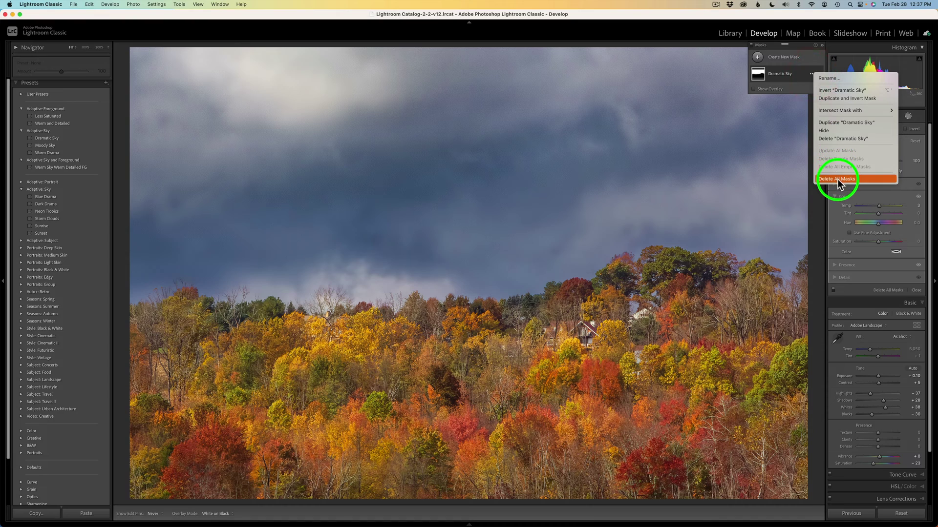
{"action": "left_click", "coordinate": [815, 178]}
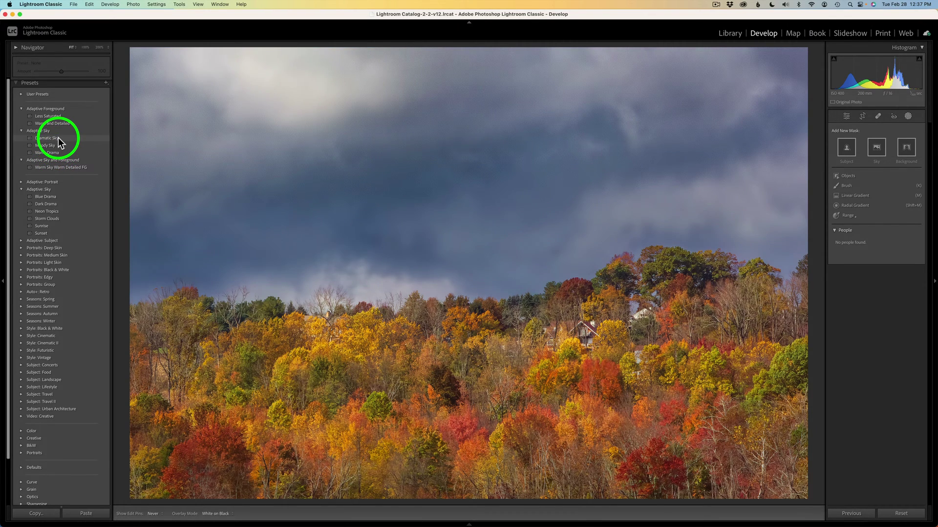
{"action": "left_click", "coordinate": [58, 138]}
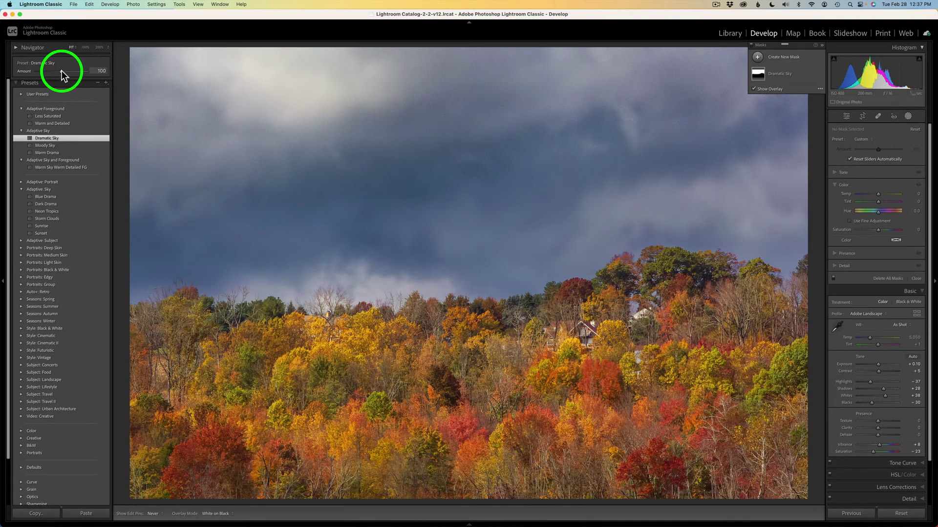
{"action": "mouse_move", "coordinate": [61, 74]}
{"action": "left_mouse_down"}
{"action": "mouse_move", "coordinate": [73, 75]}
{"action": "mouse_move", "coordinate": [47, 75]}
{"action": "left_mouse_up"}
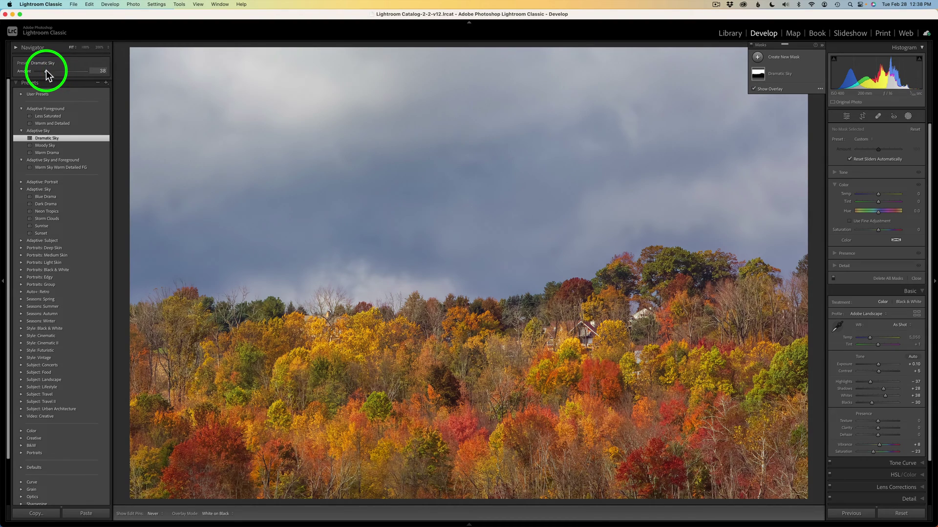
{"action": "double_click", "coordinate": [46, 71]}
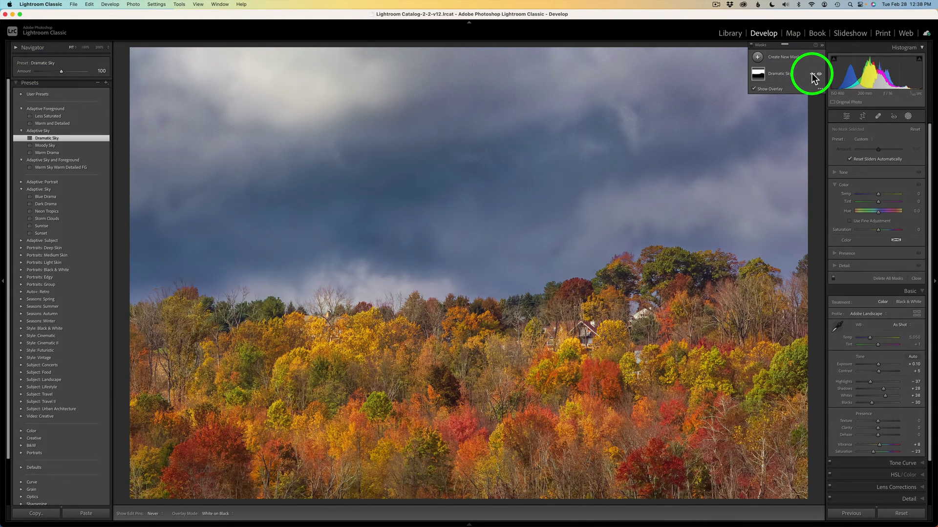
- Delete all masks again, return to Edit, and reapply the Dramatic Sky preset
{"action": "left_click", "coordinate": [811, 74]}
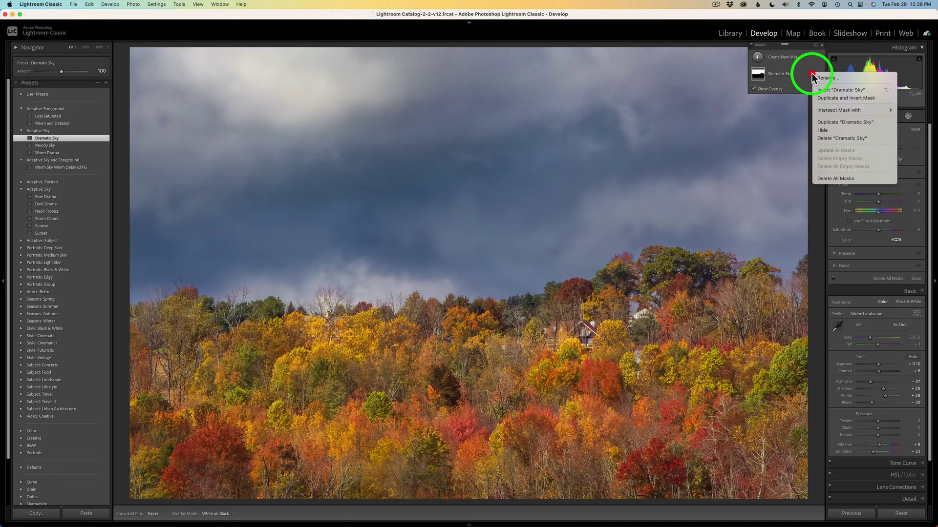
{"action": "left_click", "coordinate": [836, 178]}
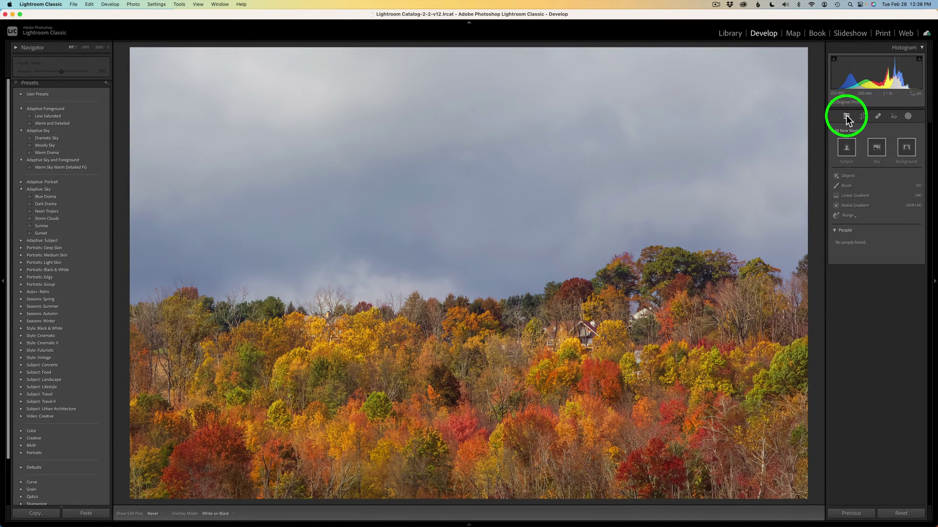
{"action": "left_click", "coordinate": [847, 118]}
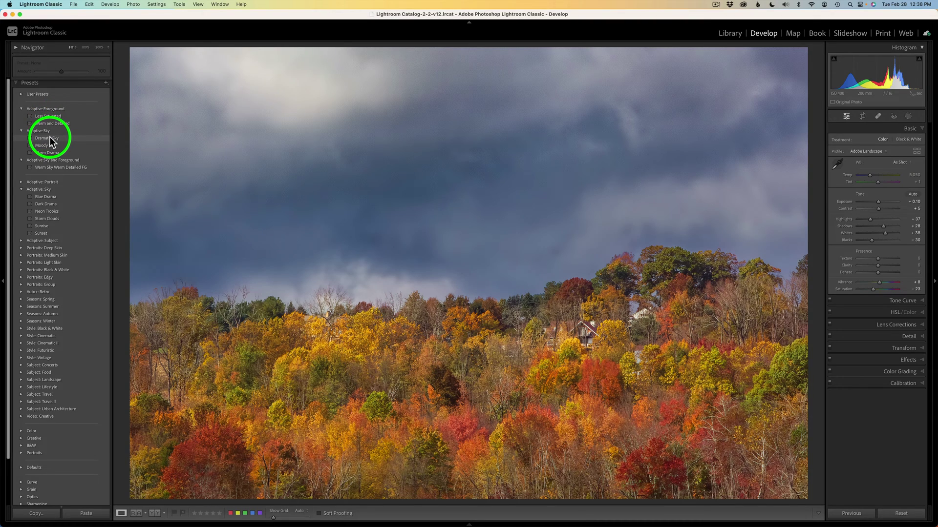
{"action": "left_click", "coordinate": [50, 138]}
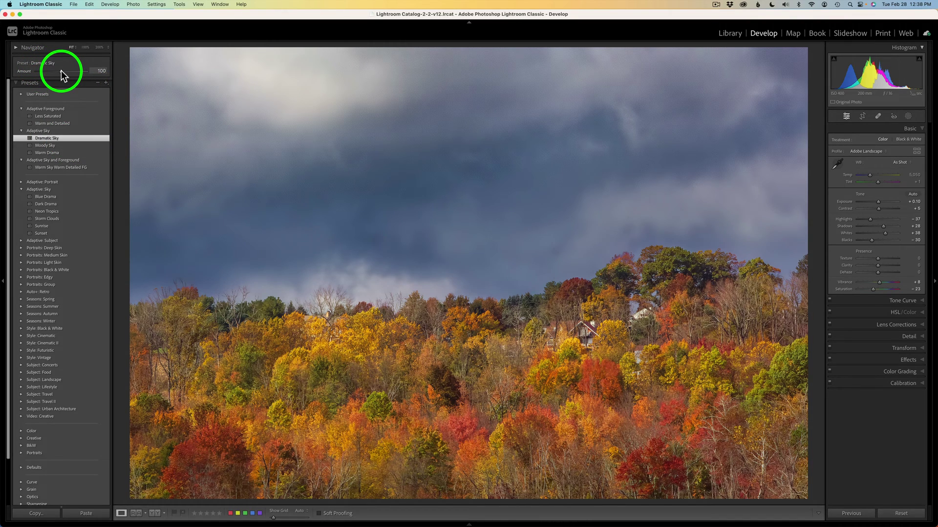
- Reapply the Dramatic Sky preset at Amount 85 and display its Dramatic Sky mask
{"action": "mouse_move", "coordinate": [62, 75]}
{"action": "left_mouse_down"}
{"action": "mouse_move", "coordinate": [75, 73]}
{"action": "mouse_move", "coordinate": [56, 75]}
{"action": "left_mouse_up"}
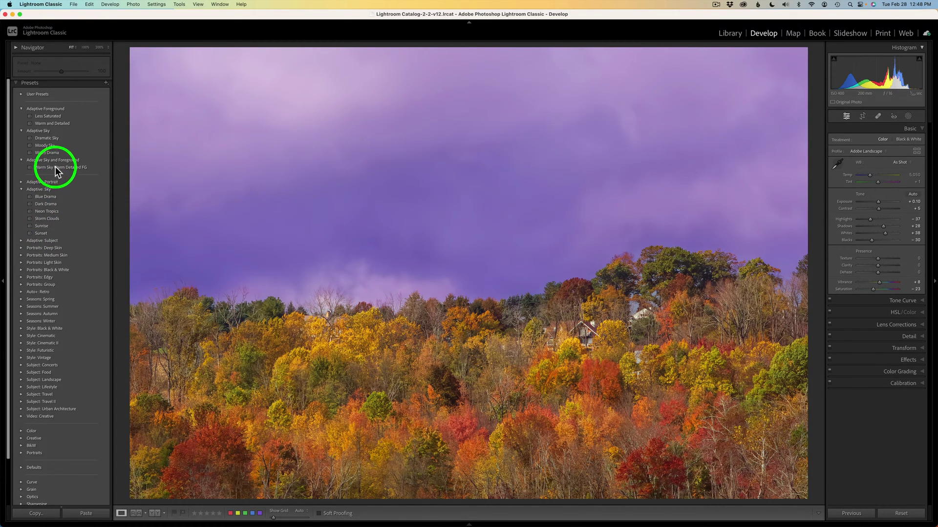
{"action": "left_click", "coordinate": [53, 138]}
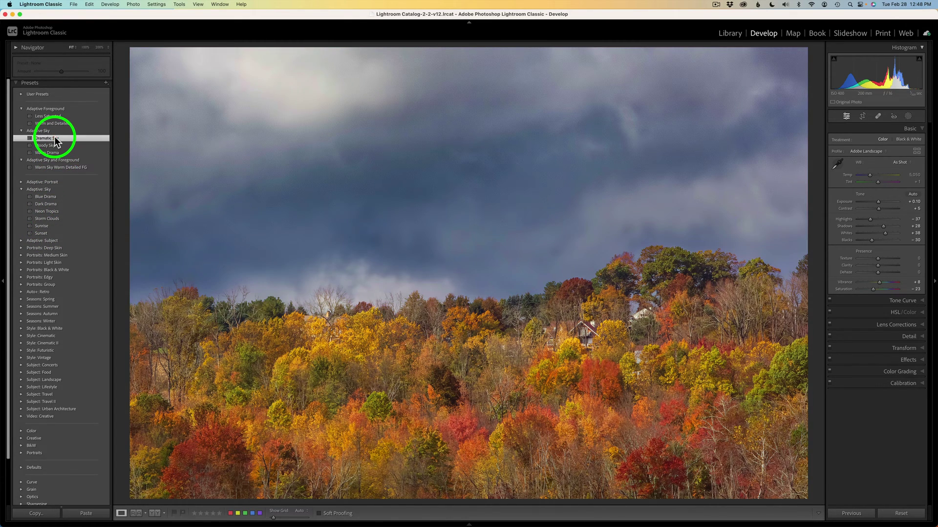
{"action": "left_click_drag", "start_coordinate": [62, 70], "coordinate": [58, 70]}
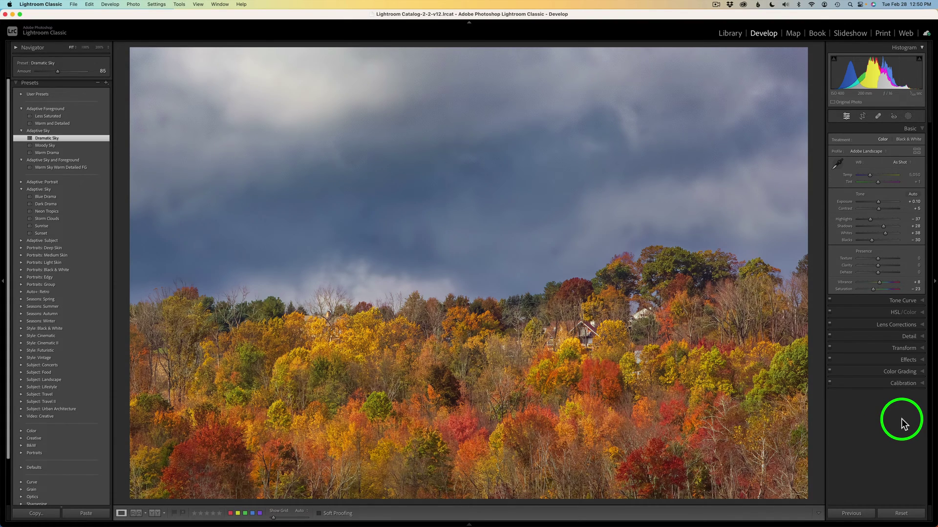
{"action": "left_click", "coordinate": [909, 117]}
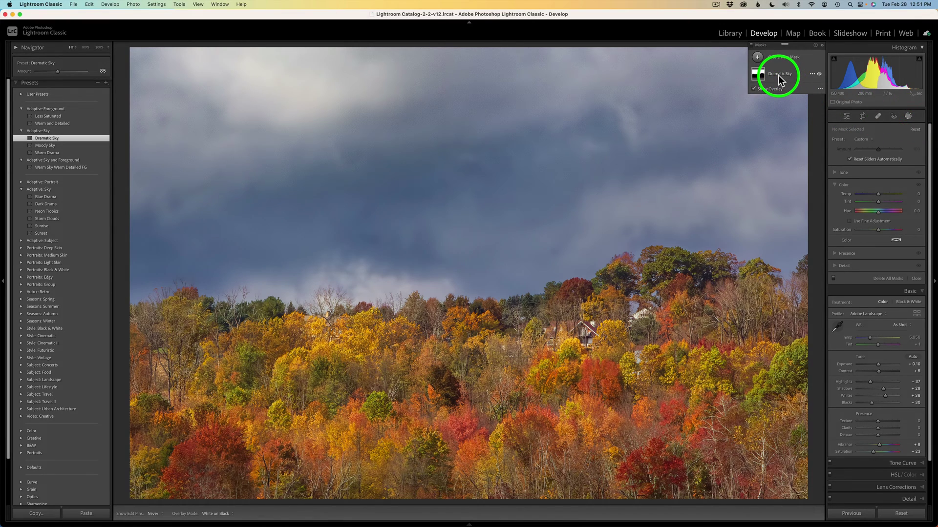
- Add a Select Sky mask, Mask 1, and invert it to cover the foreground
{"action": "left_click", "coordinate": [759, 59]}
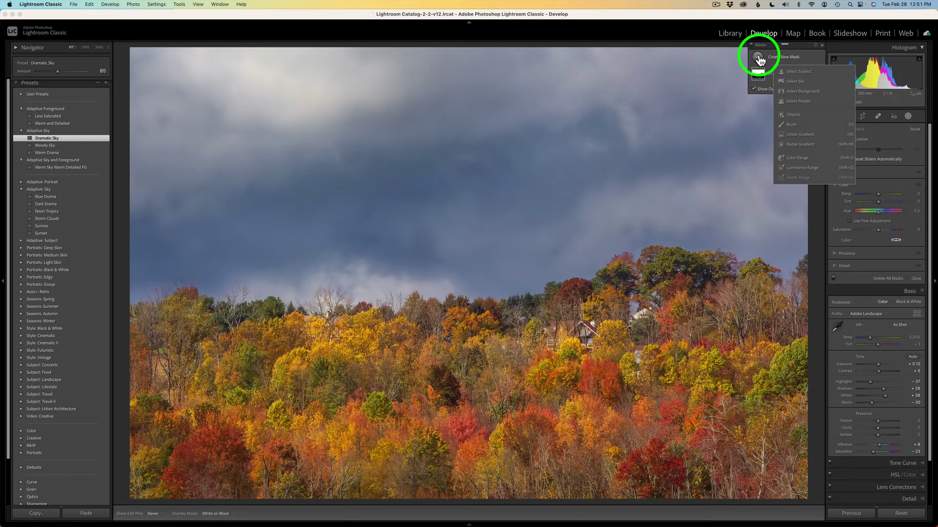
{"action": "left_click", "coordinate": [795, 81]}
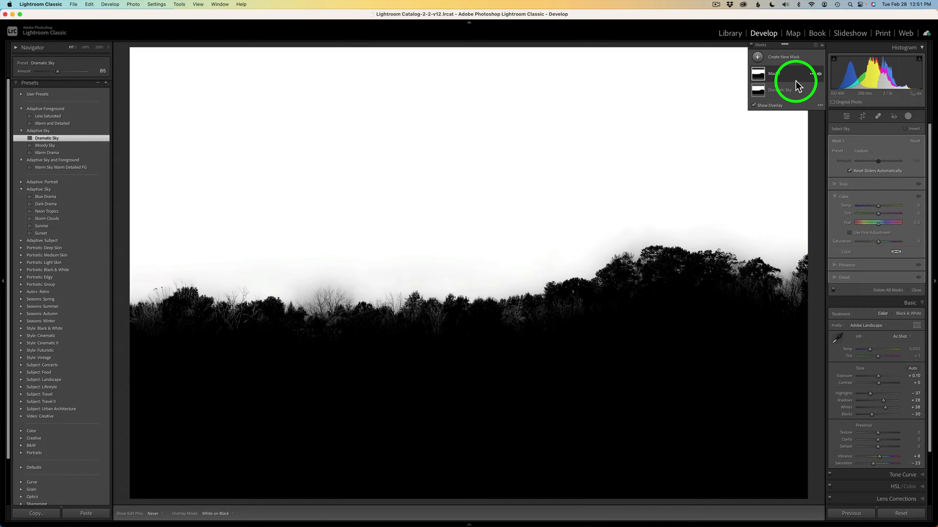
{"action": "left_click", "coordinate": [812, 74]}
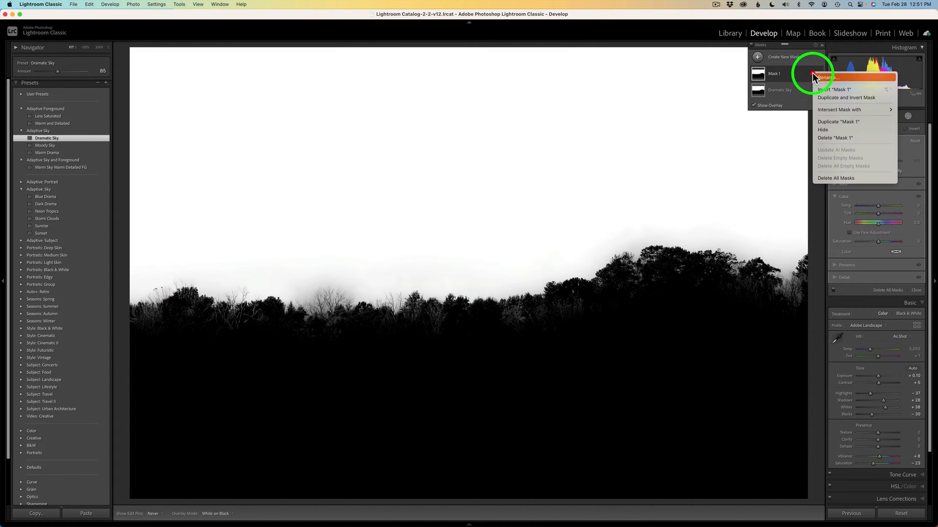
{"action": "left_click", "coordinate": [833, 90]}
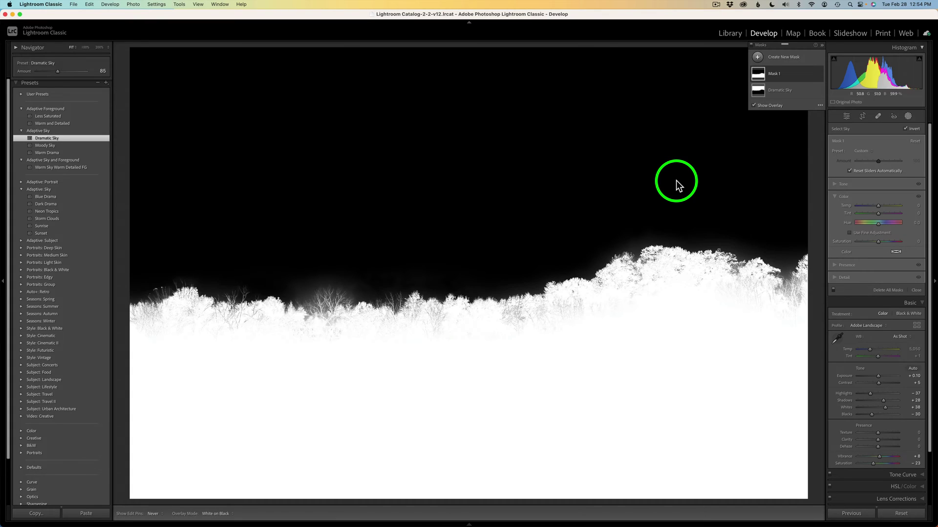
- Cool Mask 1's Temp to about -19, comparing with the mask hidden and shown
{"action": "left_click", "coordinate": [878, 205]}
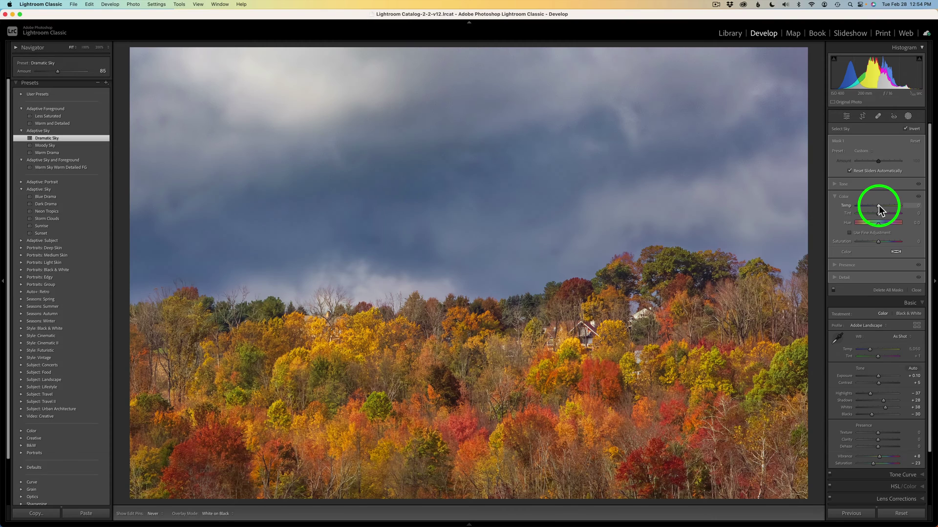
{"action": "left_click_drag", "start_coordinate": [878, 205], "coordinate": [874, 206]}
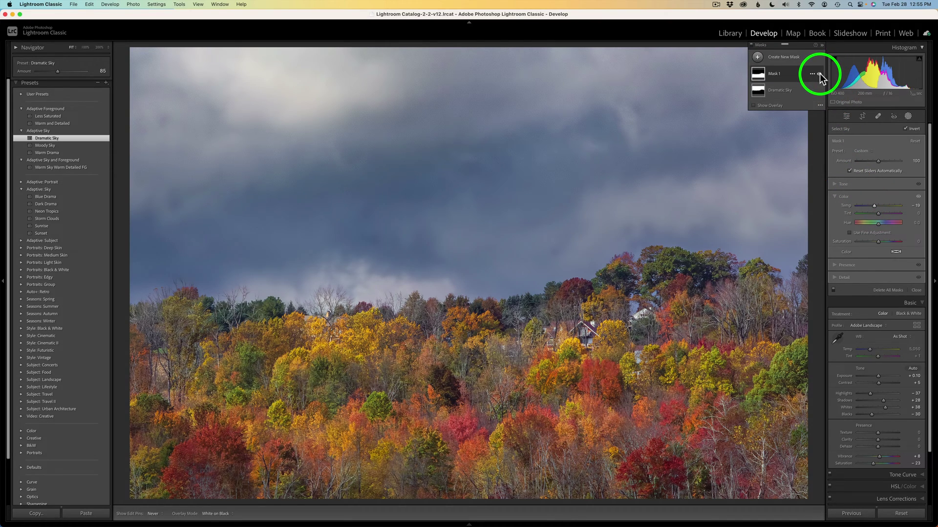
{"action": "left_click", "coordinate": [819, 74]}
{"action": "left_click", "coordinate": [819, 74]}
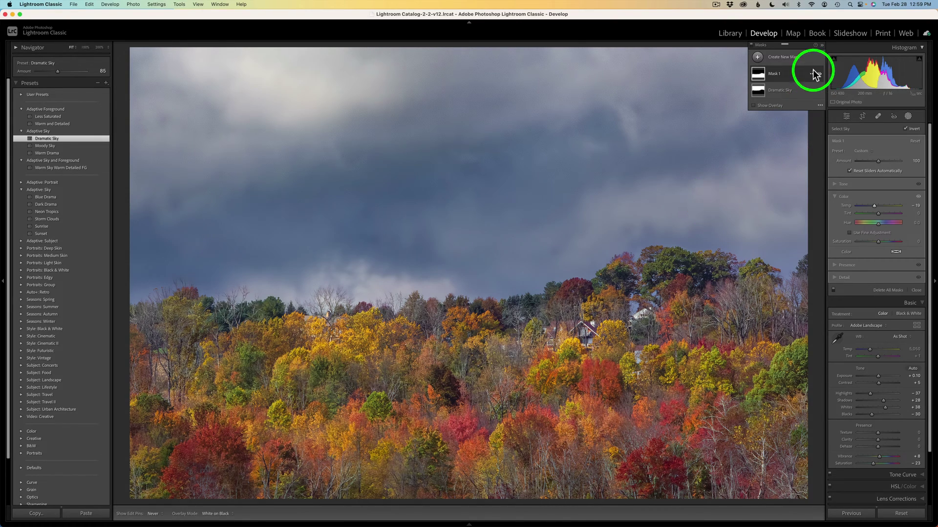
- Rename Mask 1 to 'Cool FG'
{"action": "double_click", "coordinate": [775, 73]}
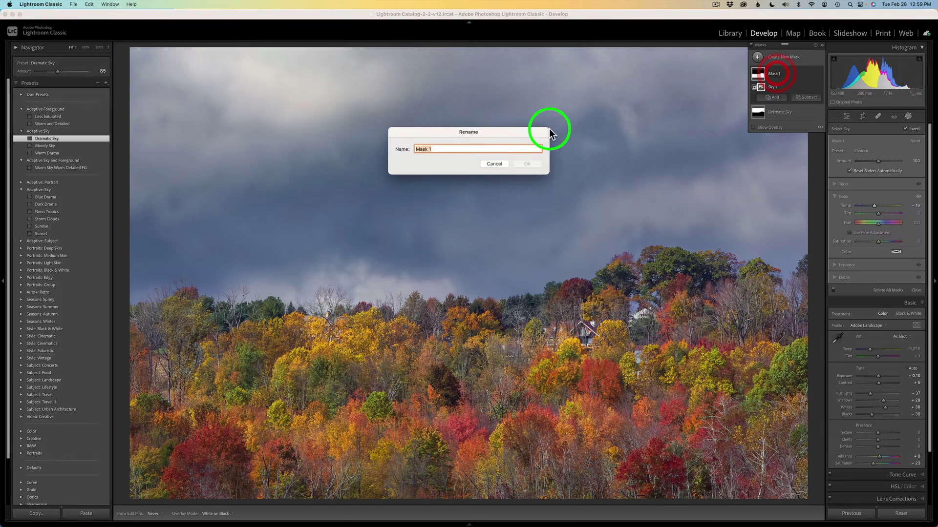
{"action": "type", "text": "C"}
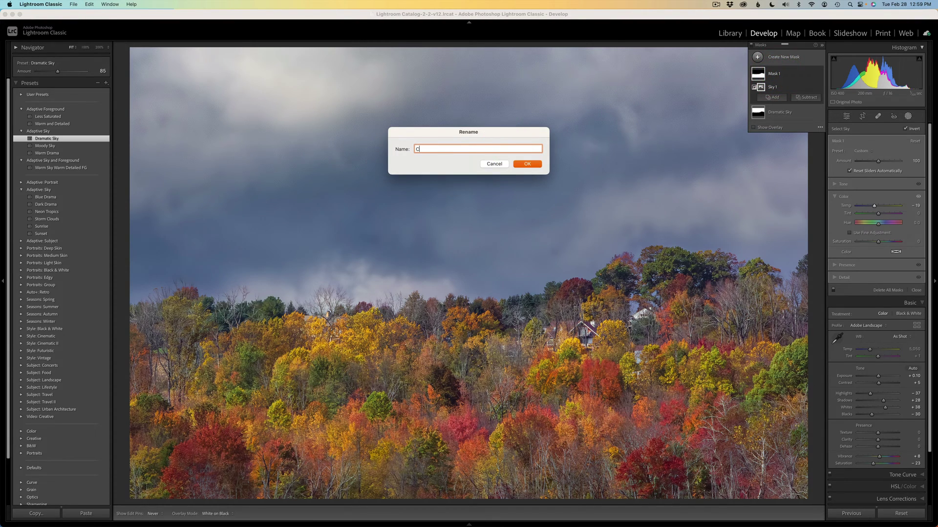
{"action": "type", "text": "ool FG"}
{"action": "left_click", "coordinate": [528, 164]}
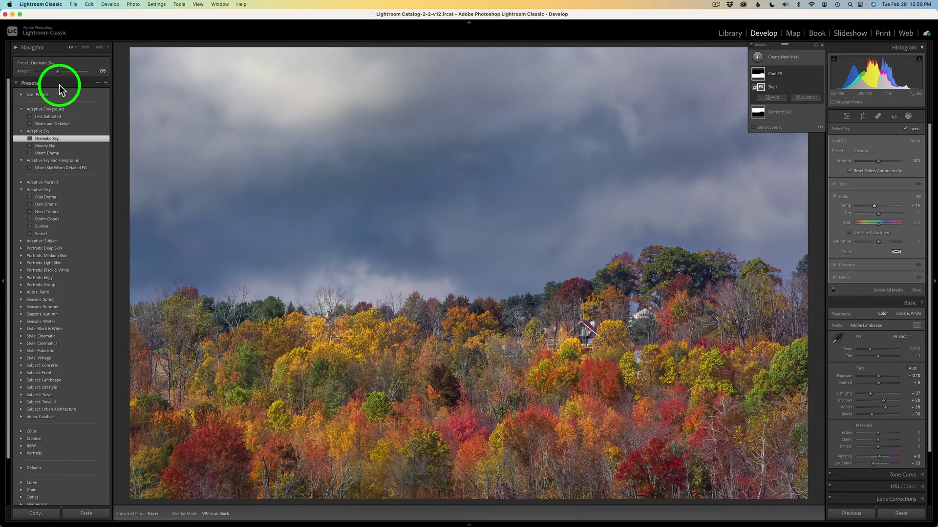
- Create a 'Cool FG' preset in Adaptive Foreground containing only the Cool FG mask
{"action": "left_click", "coordinate": [106, 83]}
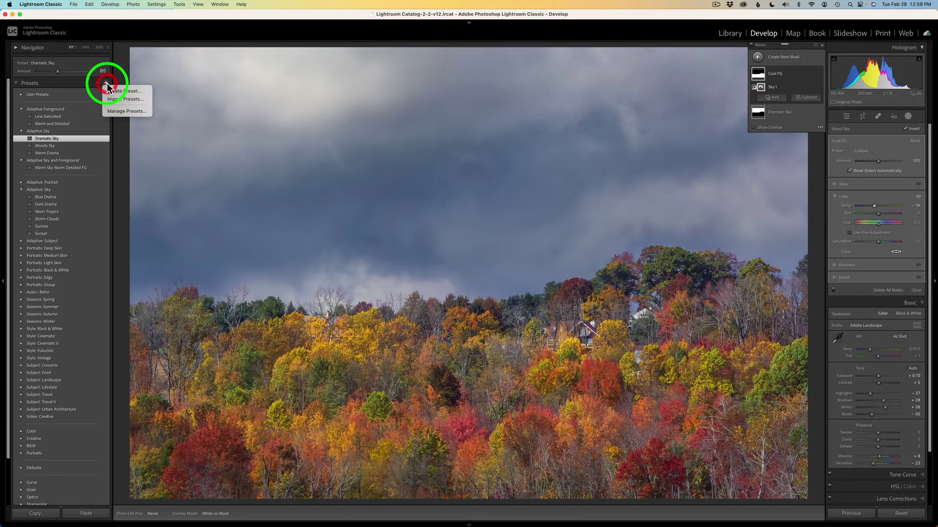
{"action": "left_click", "coordinate": [117, 90]}
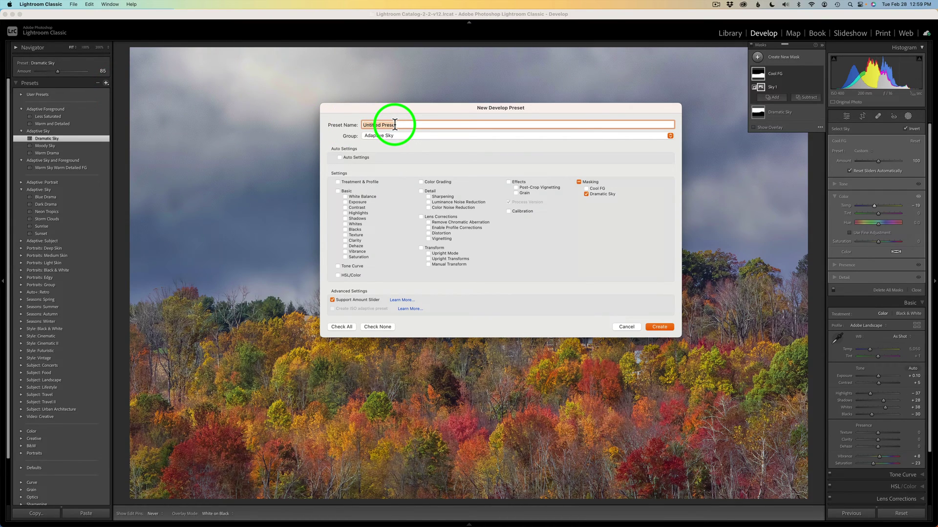
{"action": "type", "text": "Cool FG"}
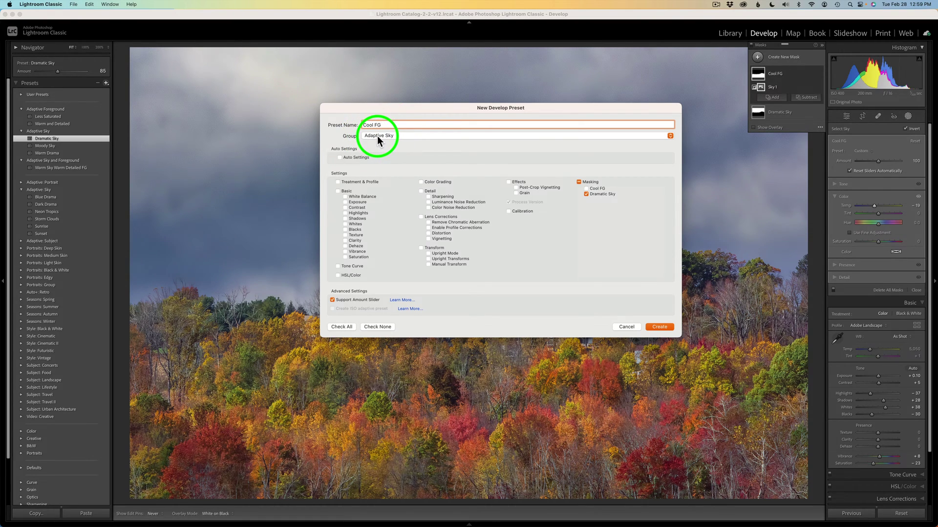
{"action": "left_click", "coordinate": [420, 136]}
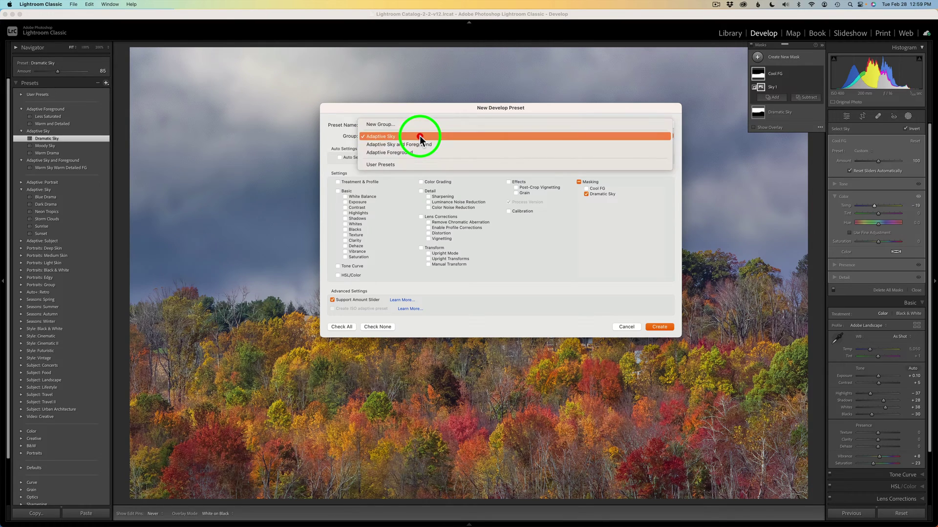
{"action": "left_click", "coordinate": [395, 152]}
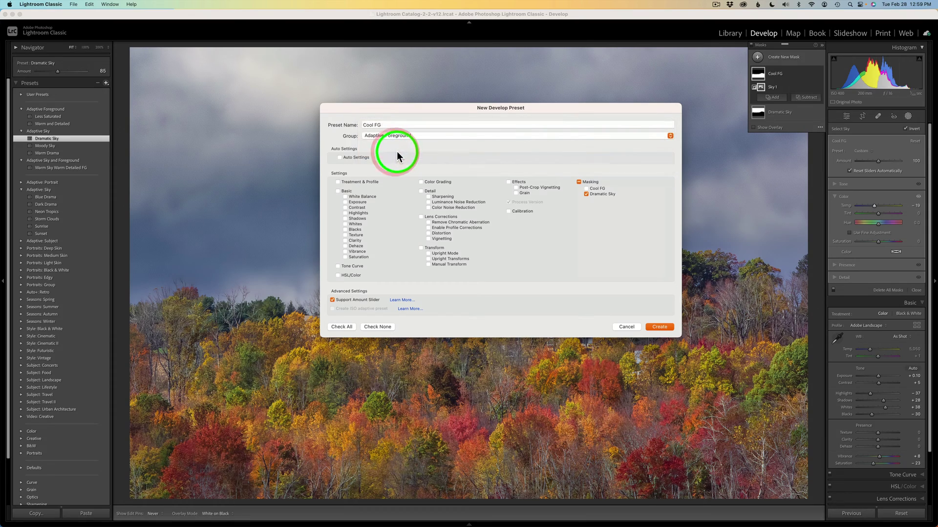
{"action": "left_click", "coordinate": [582, 134]}
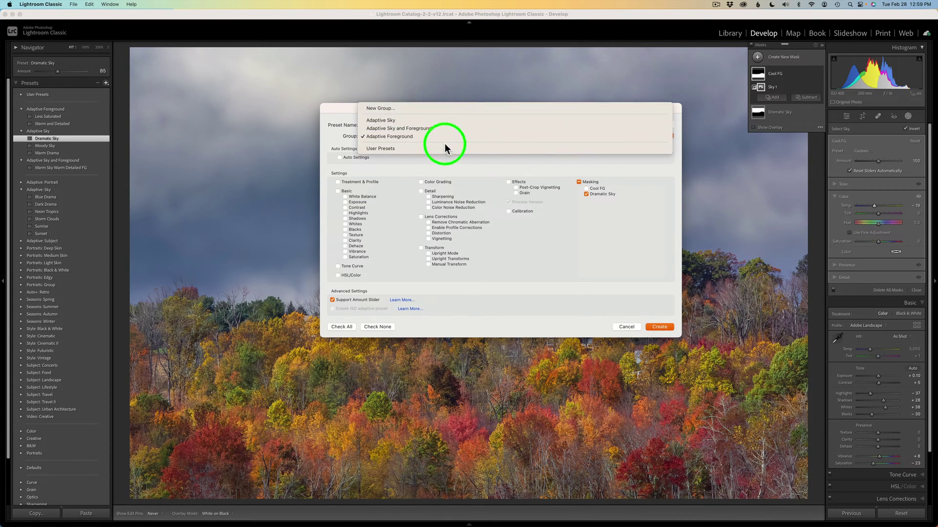
{"action": "left_click", "coordinate": [452, 158]}
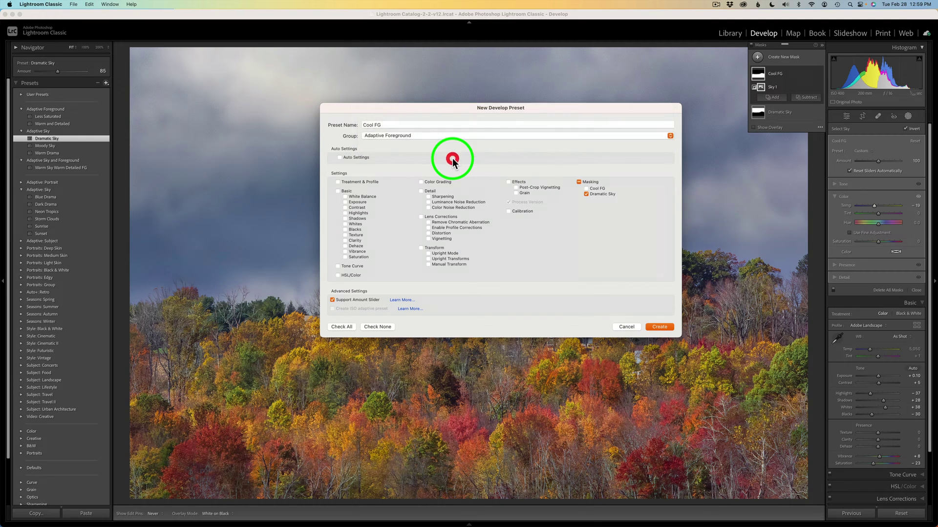
{"action": "left_click", "coordinate": [377, 326]}
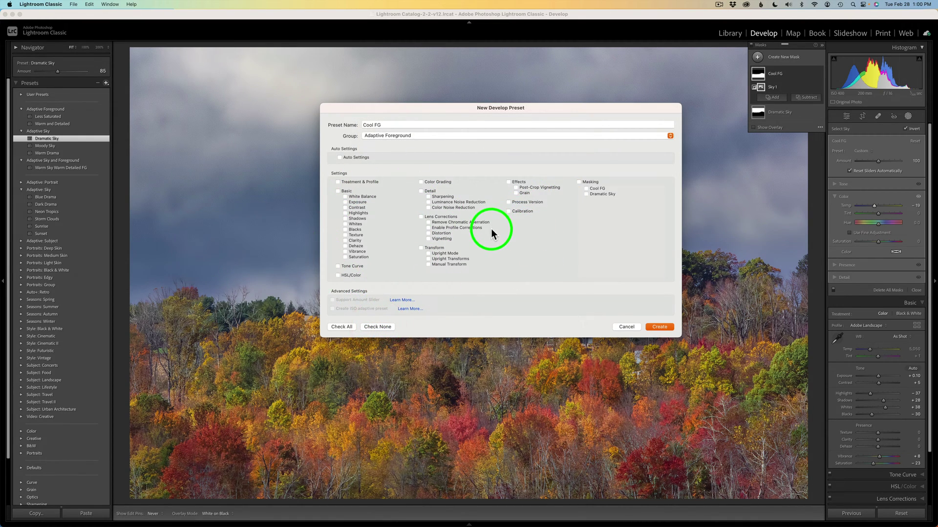
{"action": "left_click", "coordinate": [586, 189]}
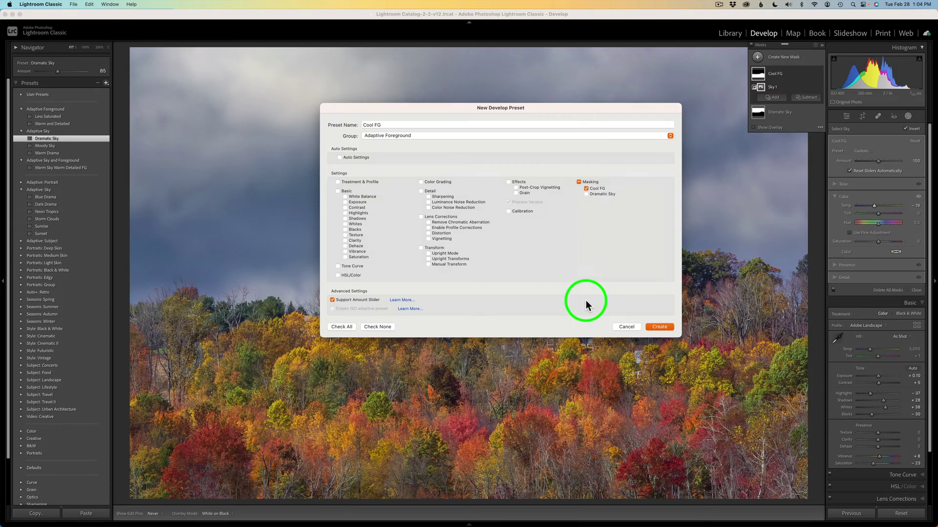
{"action": "left_click", "coordinate": [659, 327]}
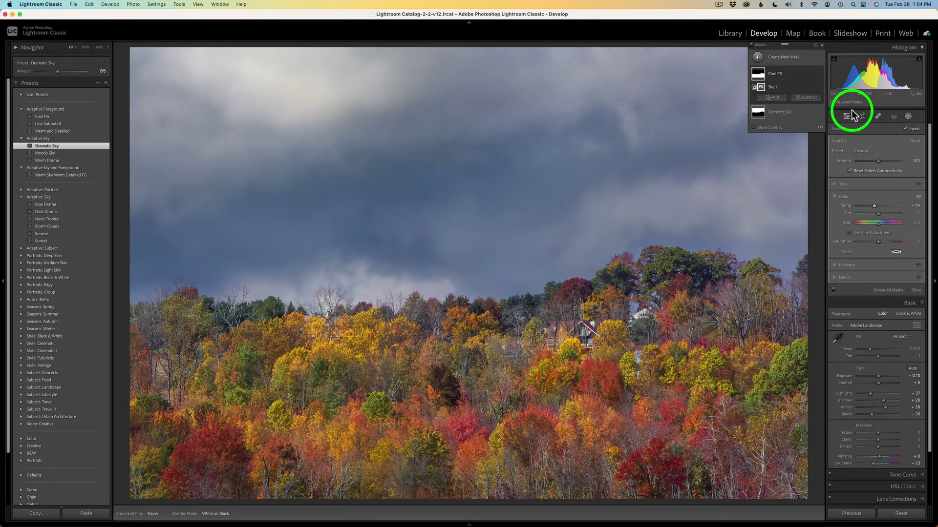
- Delete the Cool FG mask, then apply the Cool FG preset at Amount 83
{"action": "left_click", "coordinate": [812, 75]}
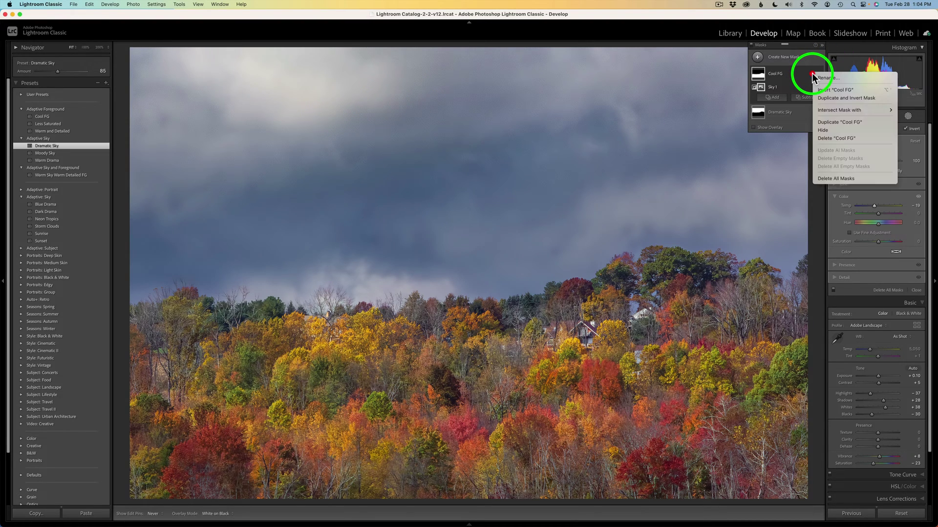
{"action": "left_click", "coordinate": [840, 138]}
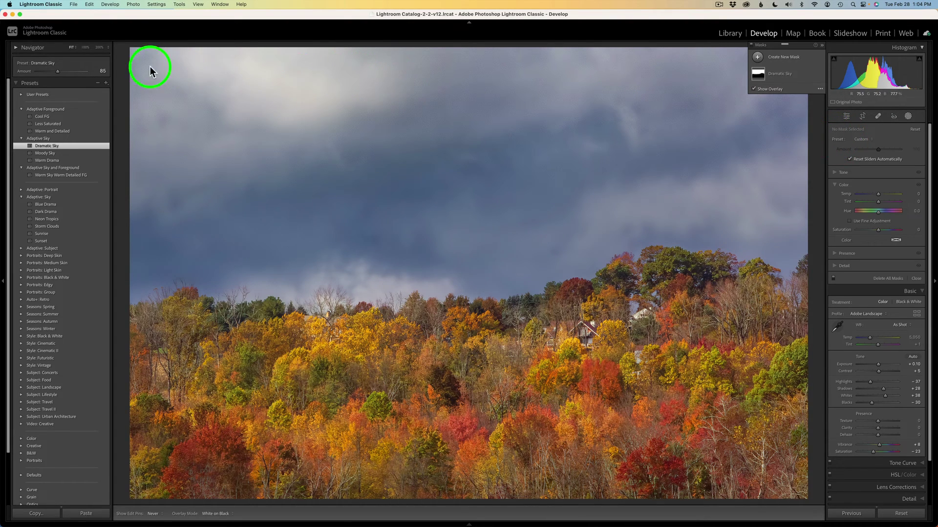
{"action": "left_click", "coordinate": [52, 116]}
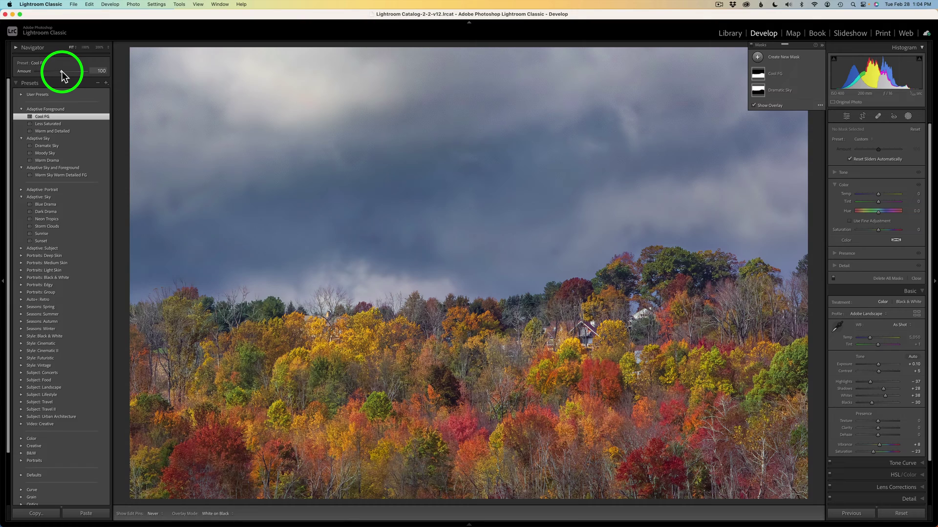
{"action": "mouse_move", "coordinate": [63, 71]}
{"action": "left_mouse_down"}
{"action": "mouse_move", "coordinate": [80, 71]}
{"action": "mouse_move", "coordinate": [31, 72]}
{"action": "mouse_move", "coordinate": [57, 73]}
{"action": "left_mouse_up"}
{"action": "left_click_drag", "start_coordinate": [57, 77], "coordinate": [57, 77]}
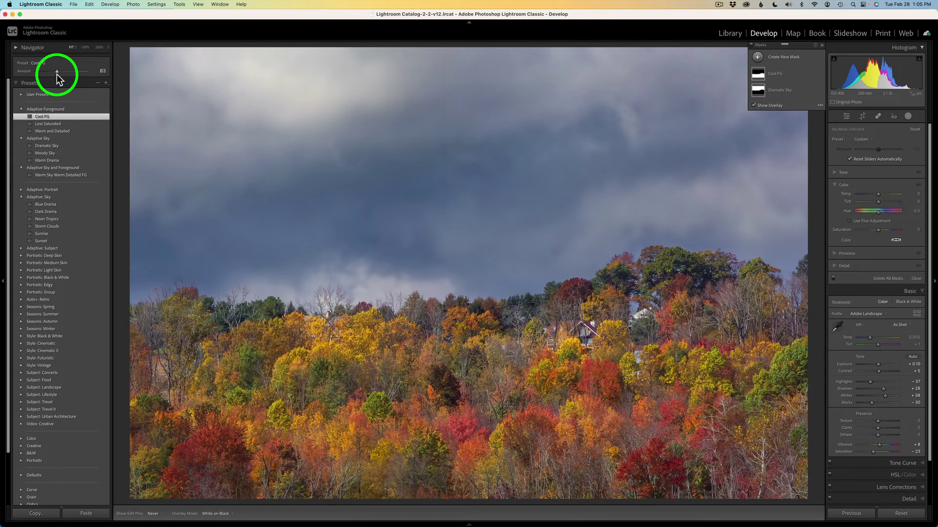